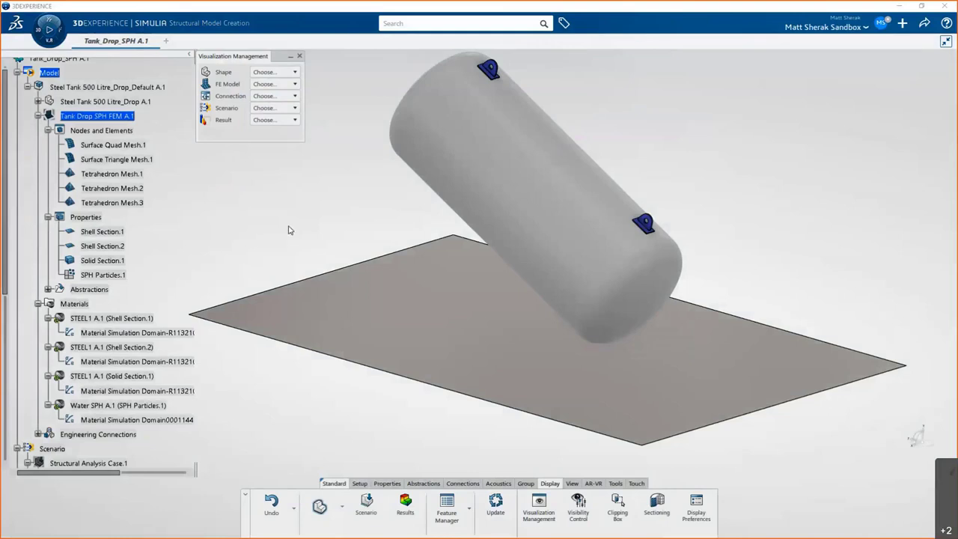
{"action": "mouse_move", "coordinate": [423, 412]}
{"action": "middle_mouse_down"}
{"action": "mouse_move", "coordinate": [454, 393]}
{"action": "mouse_move", "coordinate": [417, 418]}
{"action": "middle_mouse_up"}
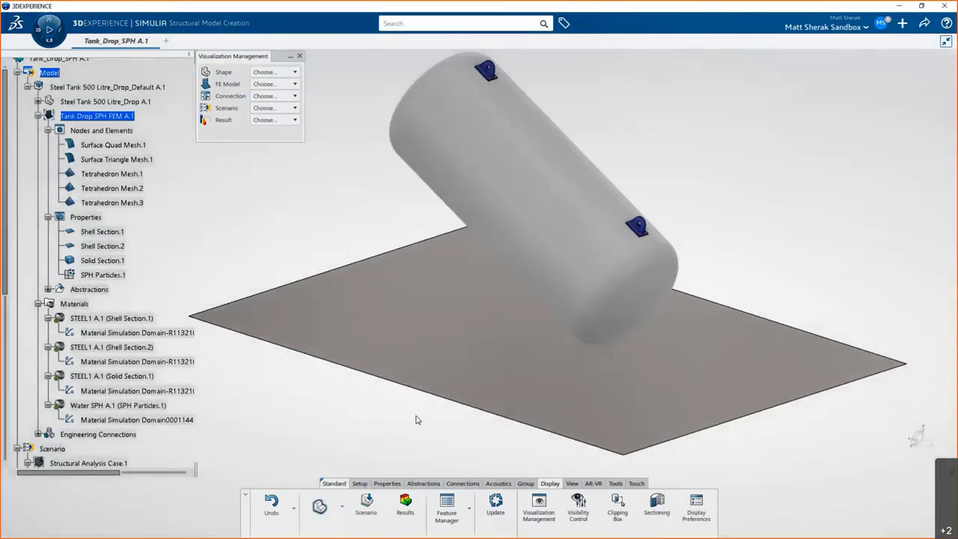
{"action": "left_click", "coordinate": [656, 505]}
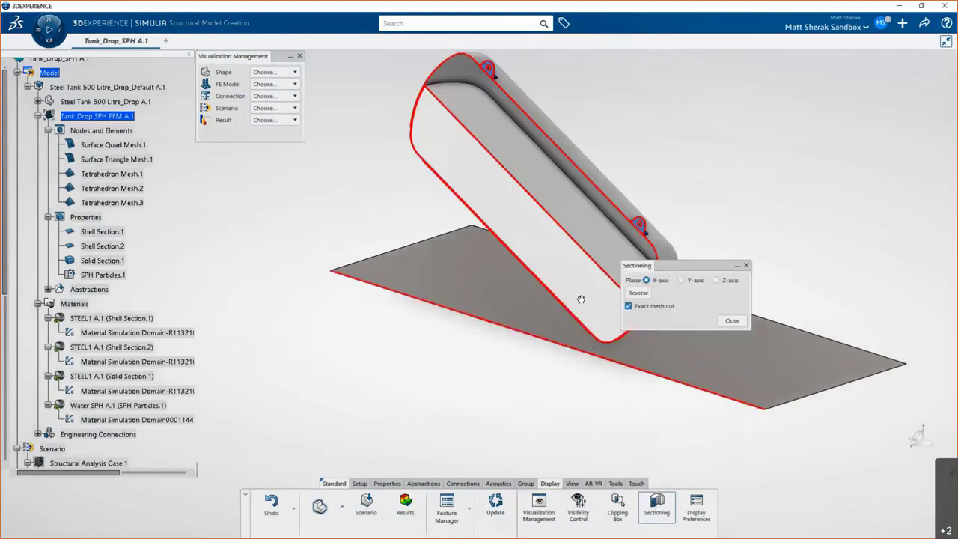
{"action": "mouse_move", "coordinate": [580, 299]}
{"action": "middle_mouse_down"}
{"action": "mouse_move", "coordinate": [548, 275]}
{"action": "mouse_move", "coordinate": [586, 305]}
{"action": "middle_mouse_up"}
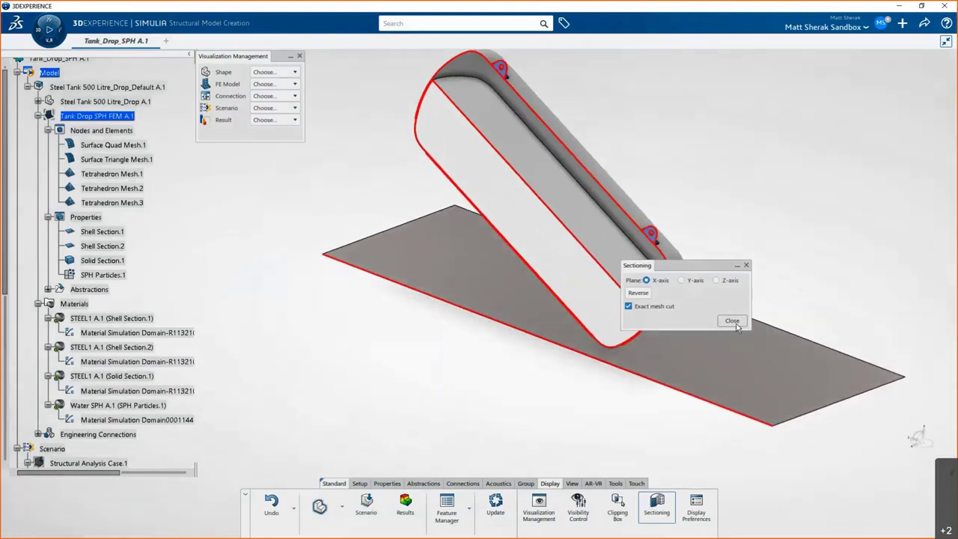
{"action": "left_click", "coordinate": [732, 321]}
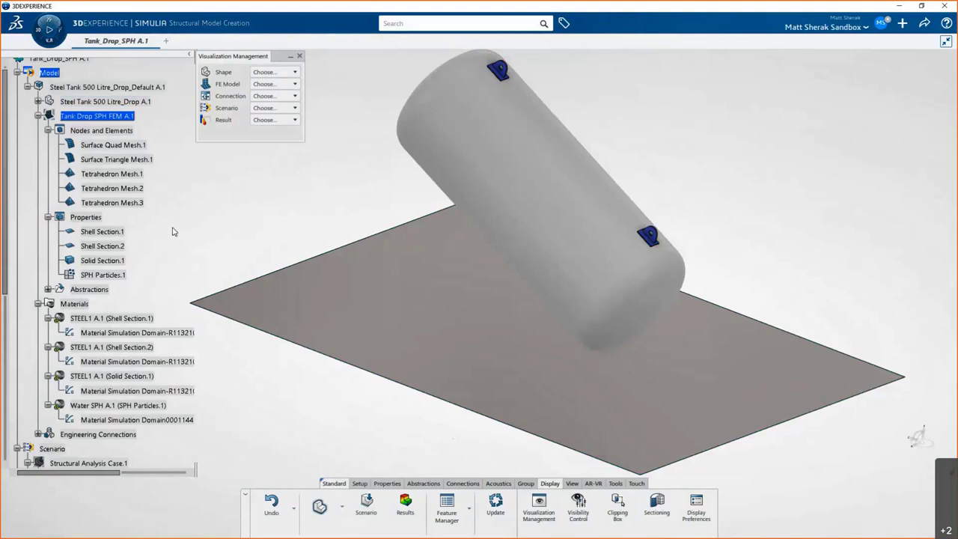
Set FE Model visualization to Show and inspect the mesh on the lug, tank and plate.
{"action": "left_click", "coordinate": [269, 84]}
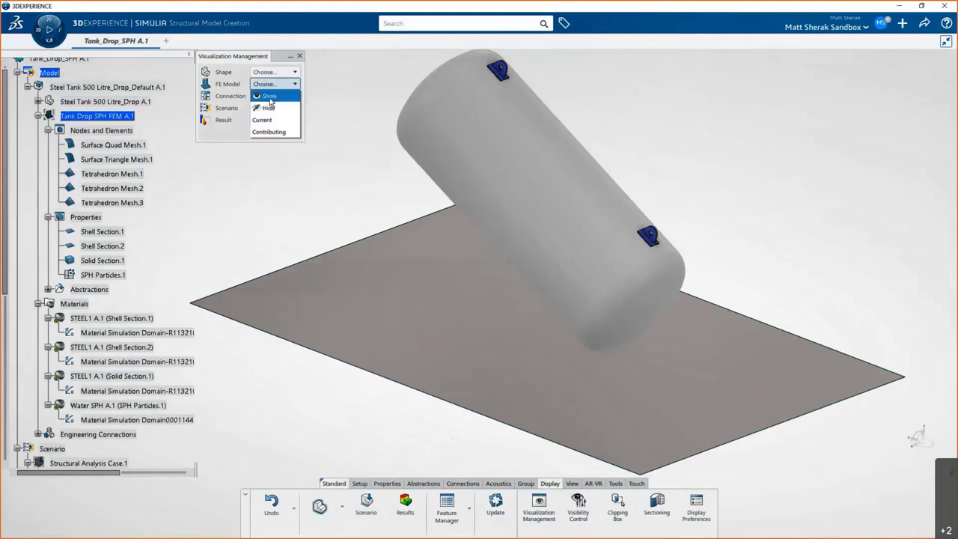
{"action": "left_click", "coordinate": [269, 96]}
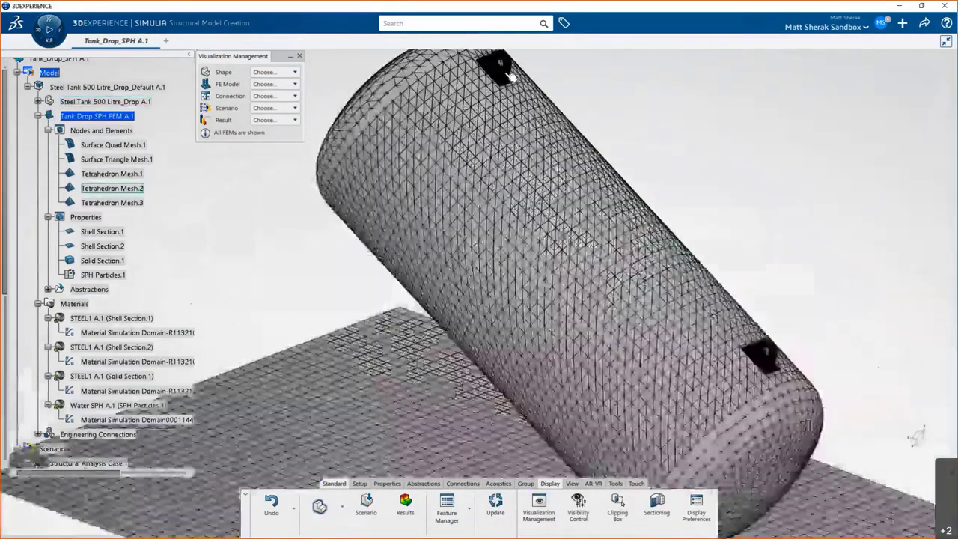
{"action": "scroll", "coordinate": [511, 75], "scroll_direction": "up", "scroll_amount": 10}
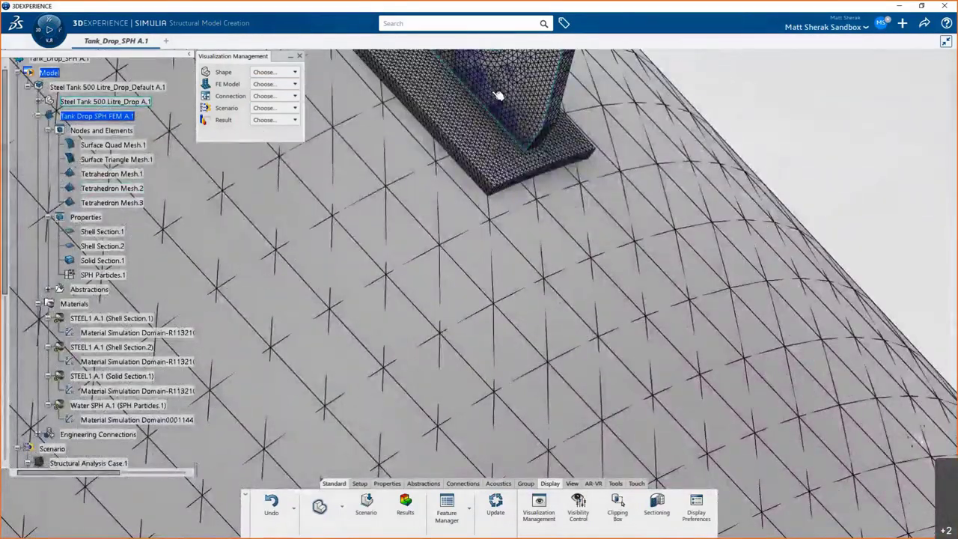
{"action": "middle_click_drag", "start_coordinate": [498, 95], "coordinate": [499, 252]}
{"action": "scroll", "coordinate": [499, 252], "scroll_direction": "down", "scroll_amount": 10}
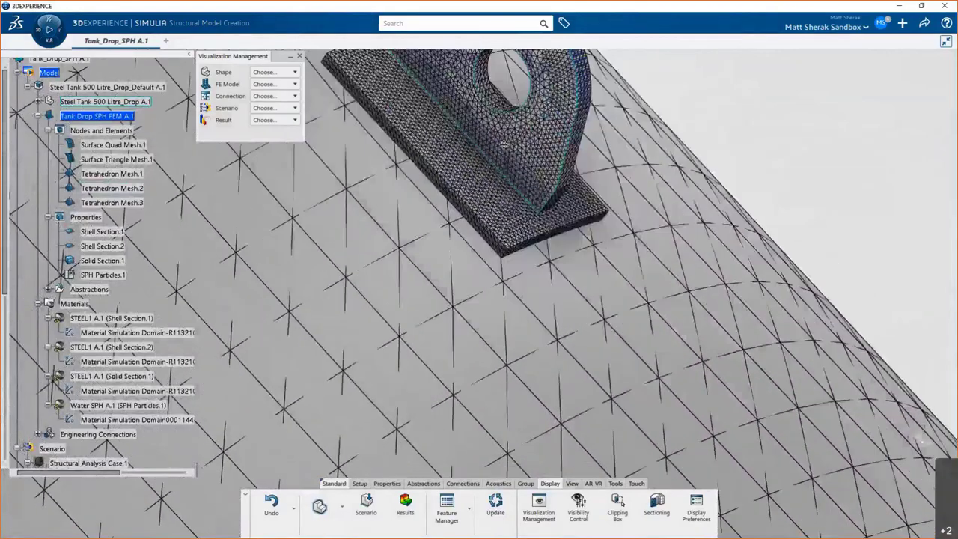
{"action": "scroll", "coordinate": [518, 342], "scroll_direction": "down", "scroll_amount": 10}
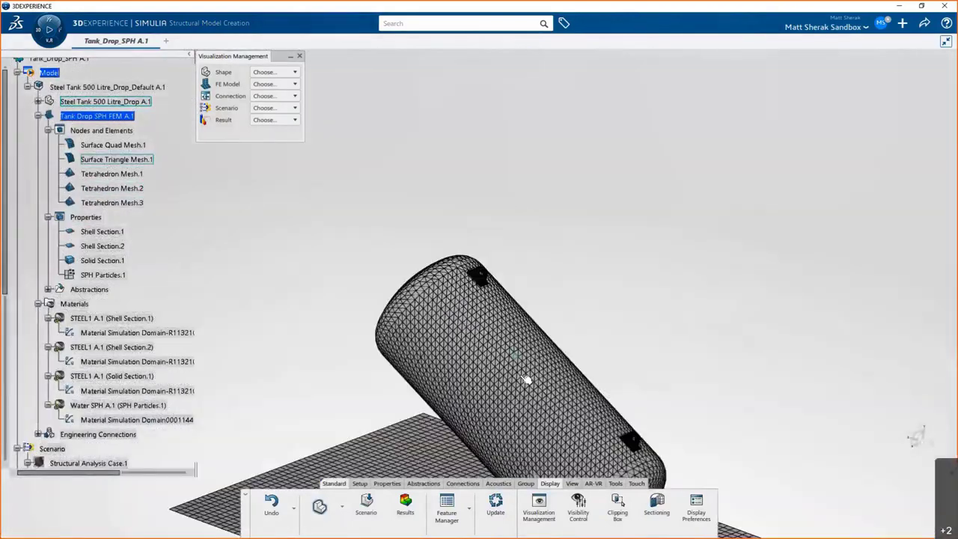
{"action": "middle_click_drag", "start_coordinate": [526, 381], "coordinate": [519, 186]}
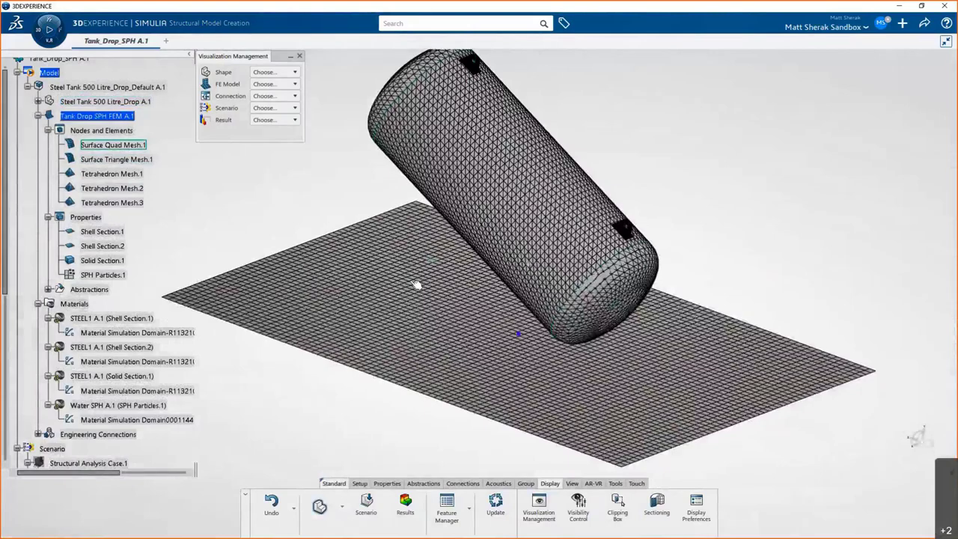
Open Tetrahedron Mesh.1, inspect its tetrahedron mesh on the tank, then close it.
{"action": "left_click", "coordinate": [120, 175]}
{"action": "double_click", "coordinate": [120, 176]}
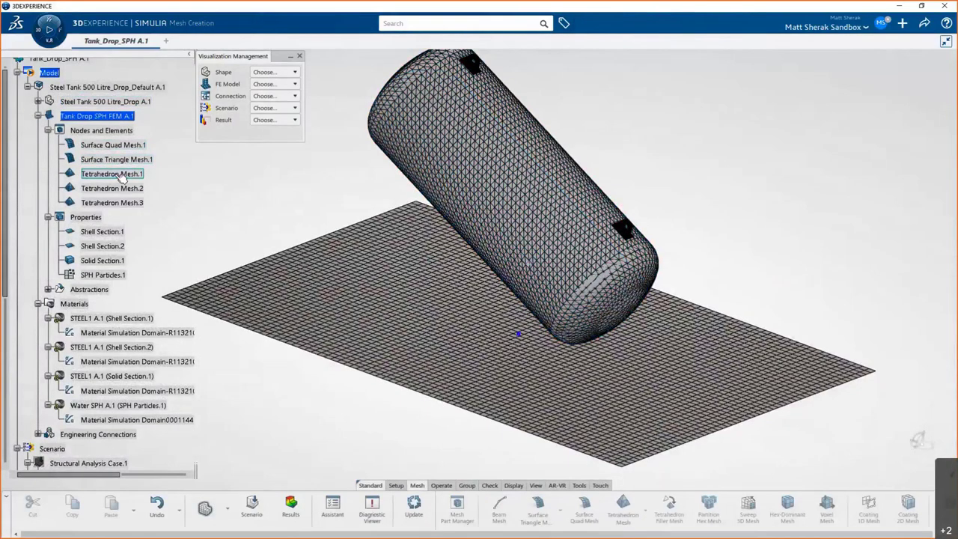
{"action": "middle_click_drag", "start_coordinate": [503, 317], "coordinate": [478, 306]}
{"action": "left_click", "coordinate": [434, 260]}
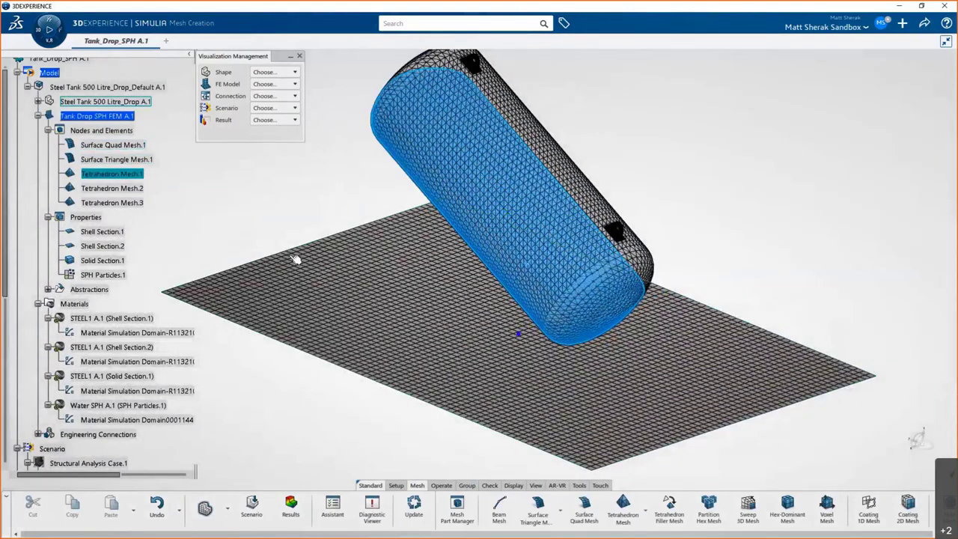
Check Tetrahedron Mesh.2, .3 and both surface meshes, then open the SPH Particles.1 definition.
{"action": "left_click", "coordinate": [118, 188]}
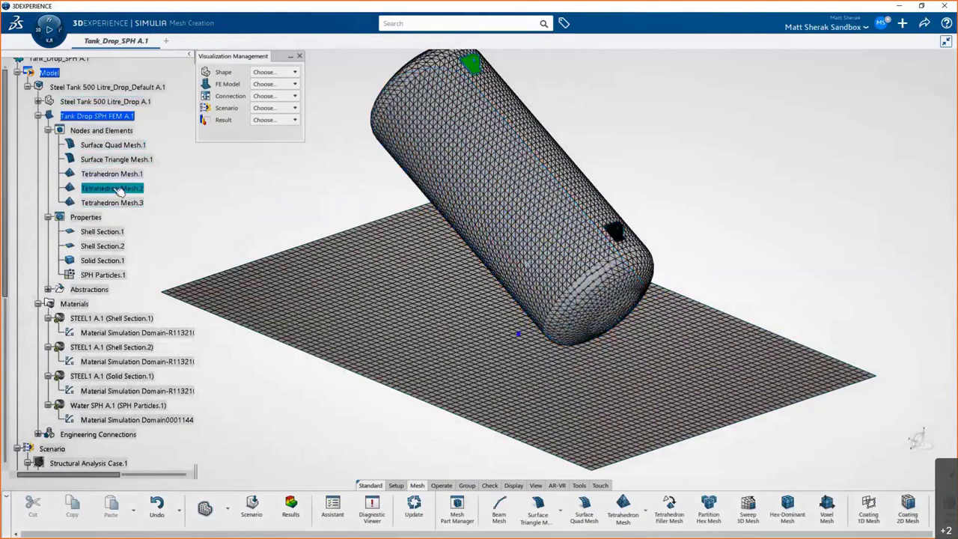
{"action": "left_click", "coordinate": [118, 203]}
{"action": "left_click", "coordinate": [124, 159]}
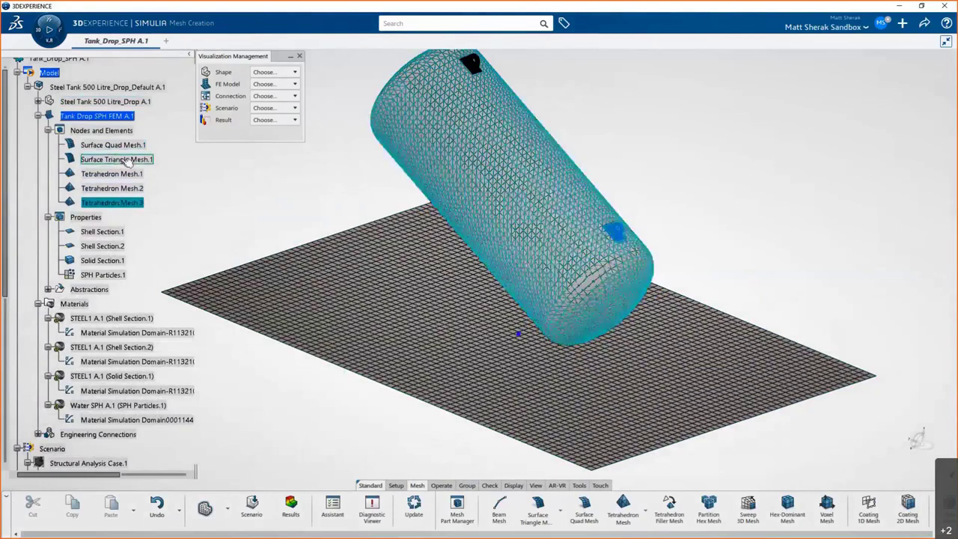
{"action": "left_click", "coordinate": [124, 146]}
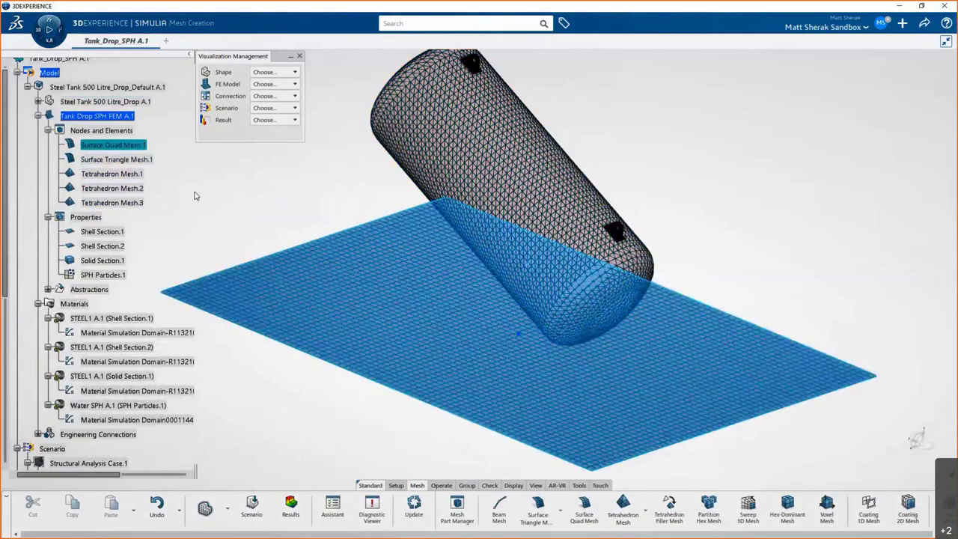
{"action": "left_click", "coordinate": [232, 213]}
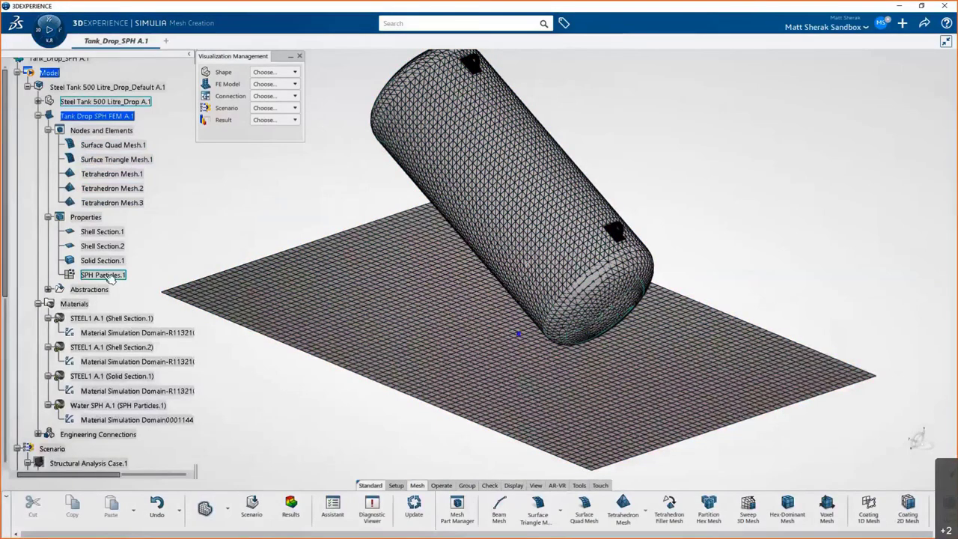
{"action": "left_click", "coordinate": [109, 276]}
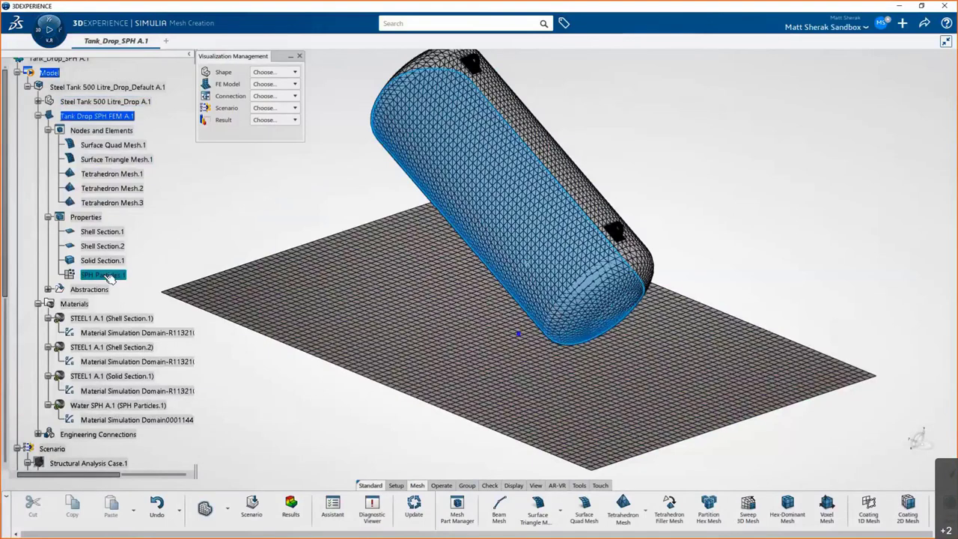
{"action": "double_click", "coordinate": [110, 275]}
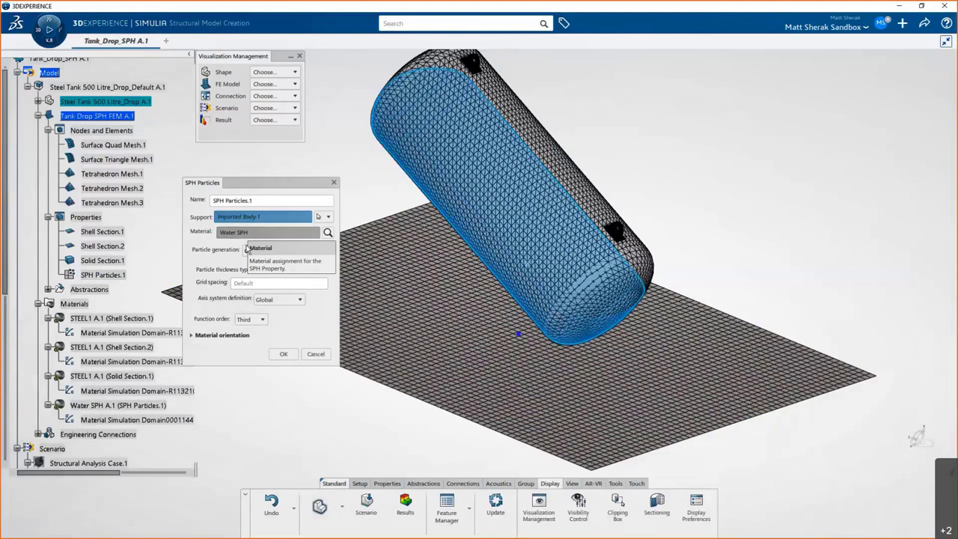
Close the SPH Particles.1 settings and check Rigid Body.1 under Abstractions.
{"action": "left_click", "coordinate": [283, 354]}
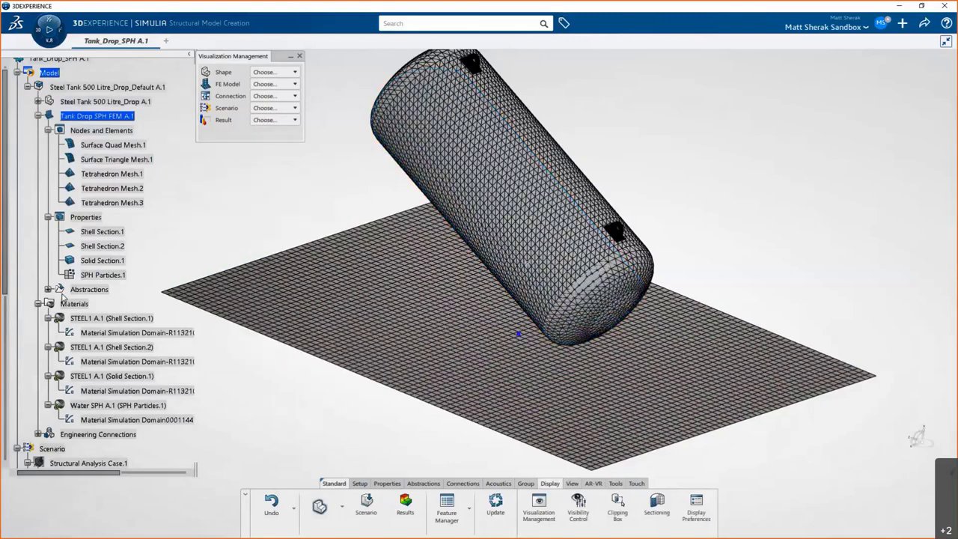
{"action": "left_click", "coordinate": [48, 289]}
{"action": "left_click", "coordinate": [103, 304]}
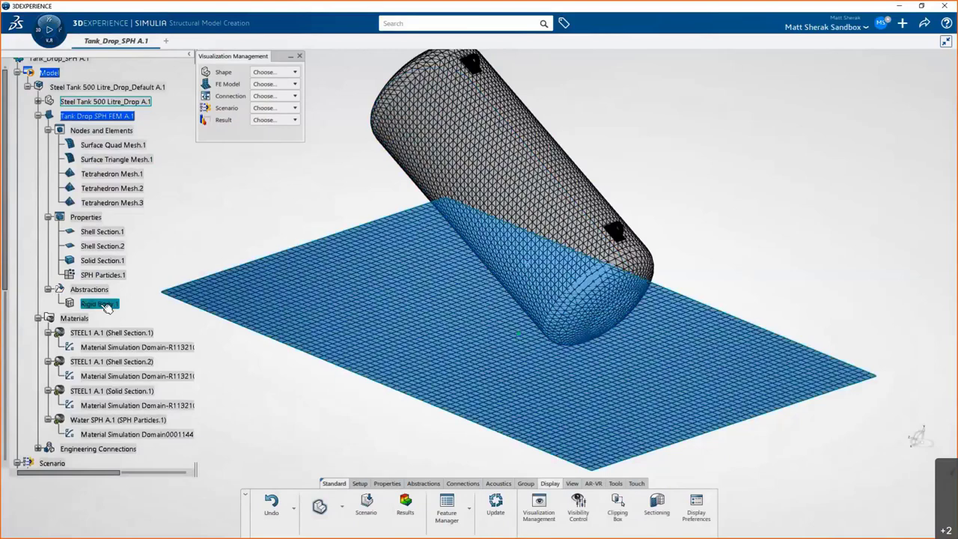
{"action": "left_click", "coordinate": [48, 288]}
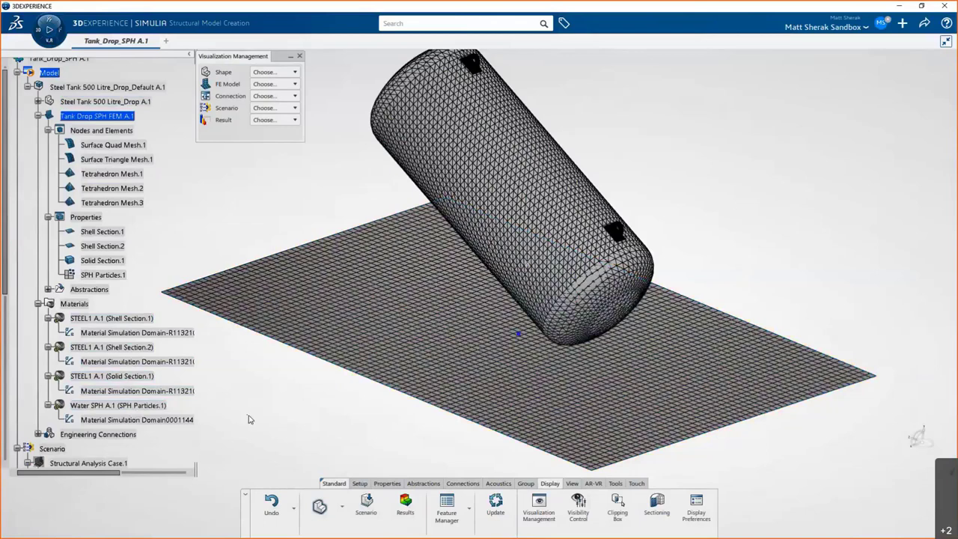
Add an Explicit Dynamic Step to the scenario with a 0.5 s step time.
{"action": "left_click", "coordinate": [367, 505]}
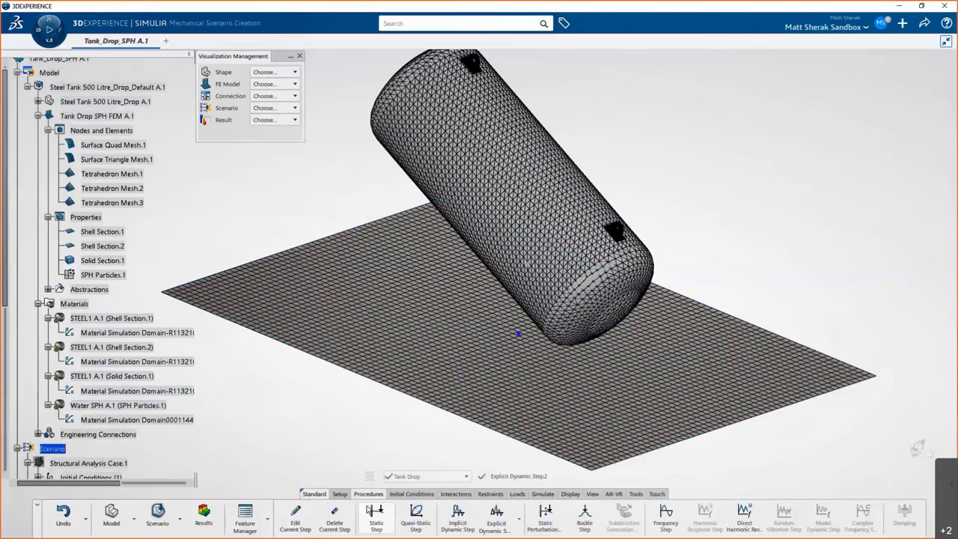
{"action": "left_click", "coordinate": [497, 522]}
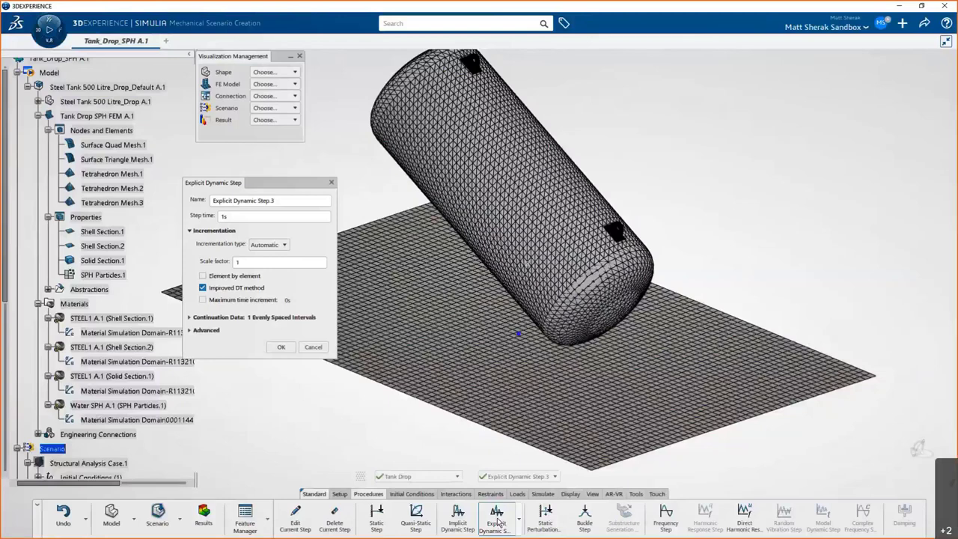
{"action": "left_click", "coordinate": [234, 217]}
{"action": "type", "text": "0.5"}
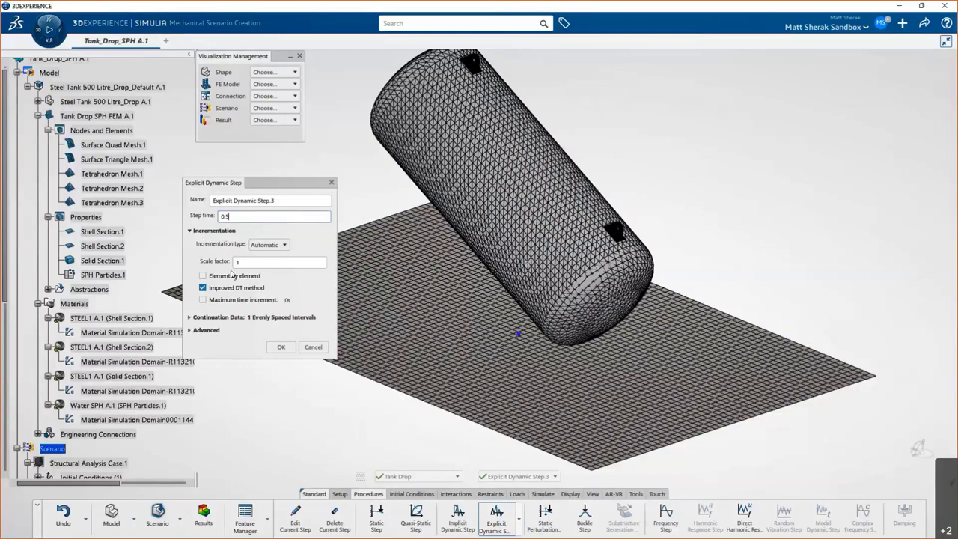
{"action": "left_click", "coordinate": [281, 348]}
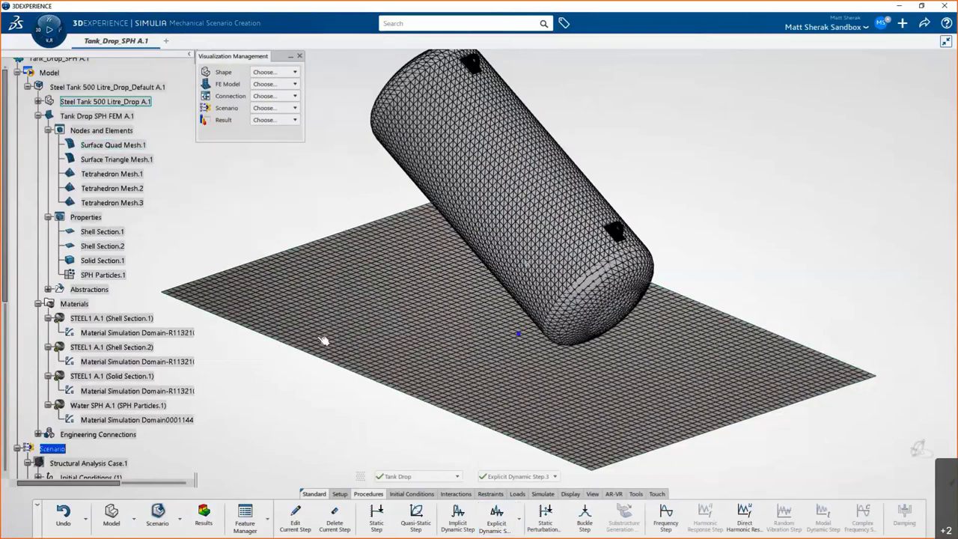
Add Mass Scaling.1 throughout the step with a 1e-6 target time increment.
{"action": "left_click", "coordinate": [518, 517]}
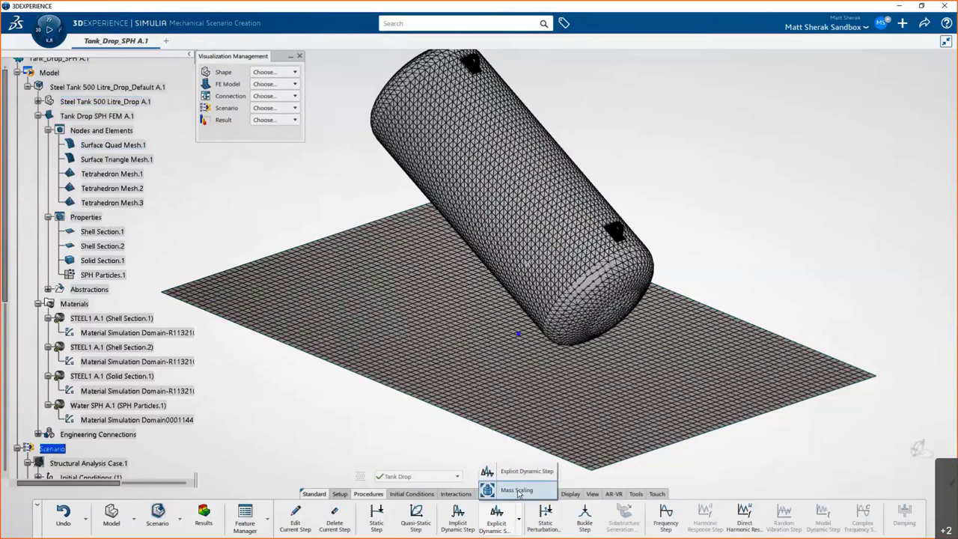
{"action": "left_click", "coordinate": [517, 492]}
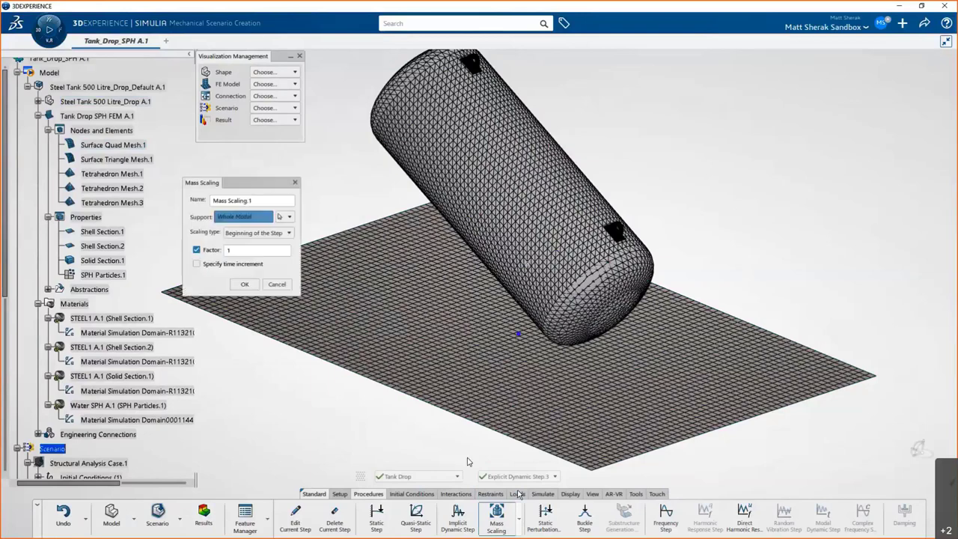
{"action": "left_click", "coordinate": [240, 251]}
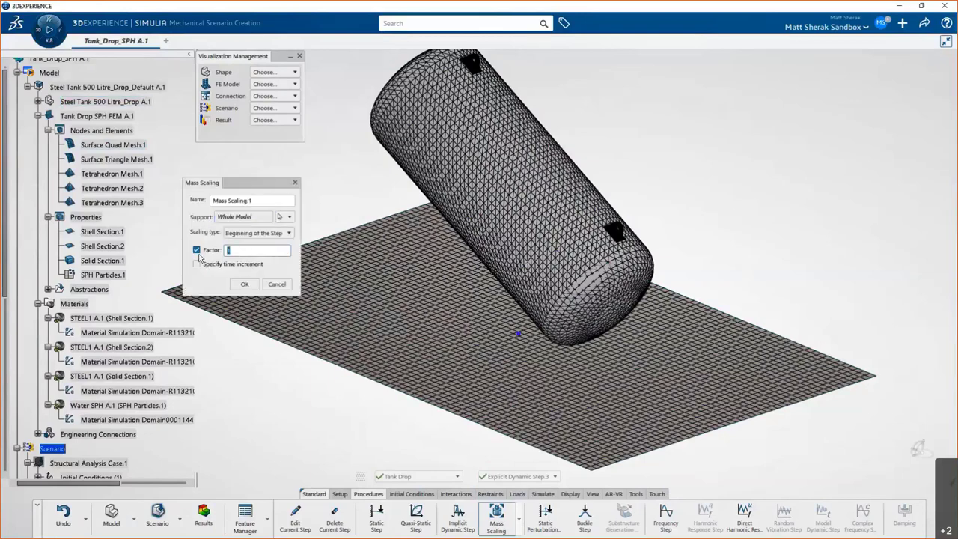
{"action": "type", "text": "1e-006"}
{"action": "left_click", "coordinate": [251, 235]}
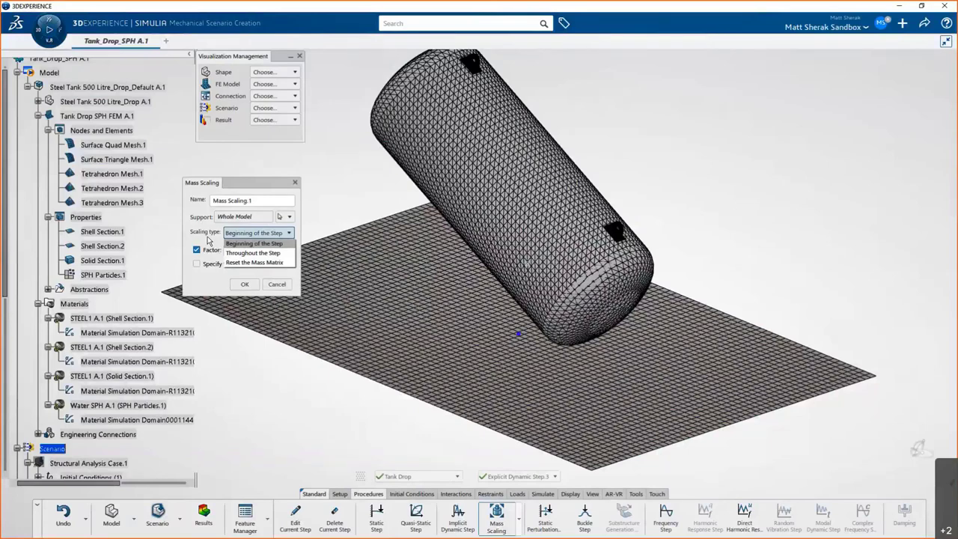
{"action": "left_click", "coordinate": [252, 254]}
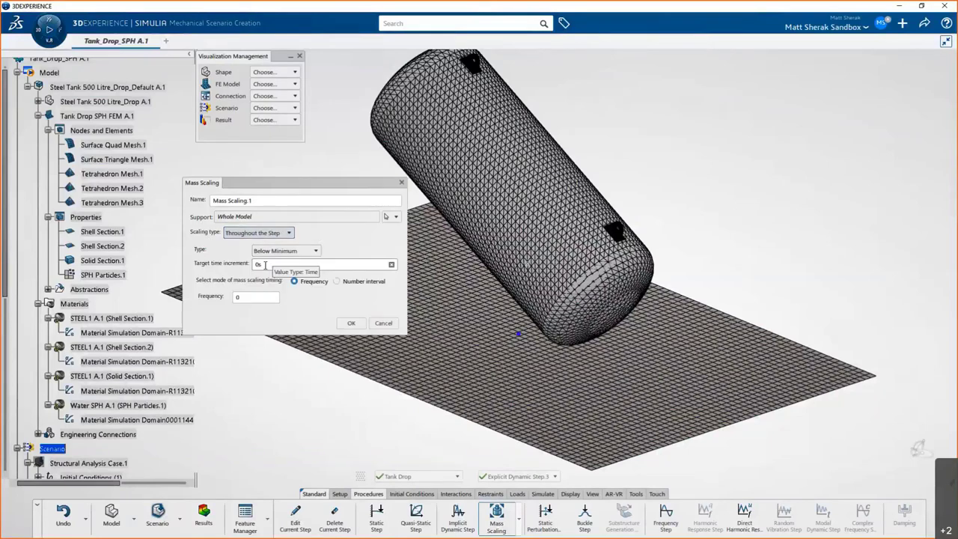
{"action": "double_click", "coordinate": [265, 264]}
{"action": "type", "text": "1e-6"}
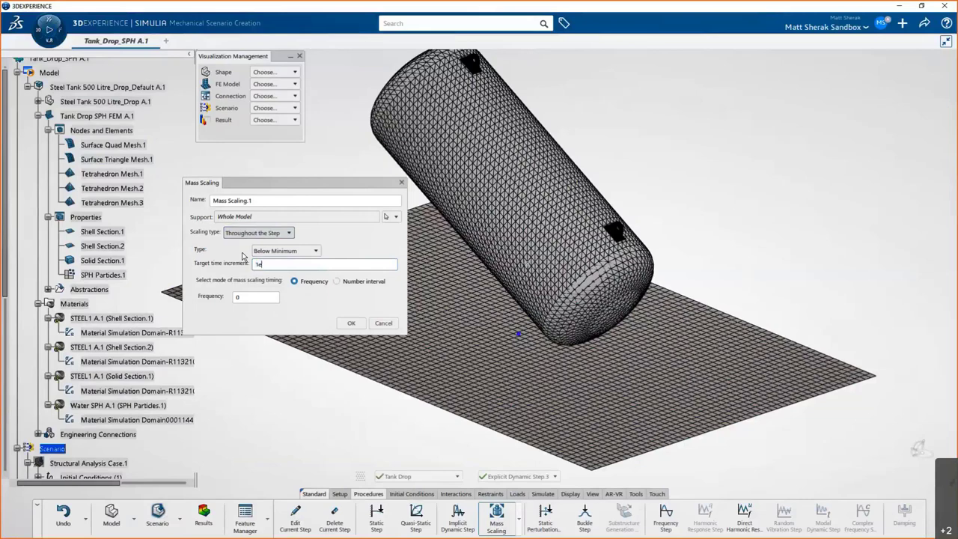
{"action": "left_click", "coordinate": [346, 322]}
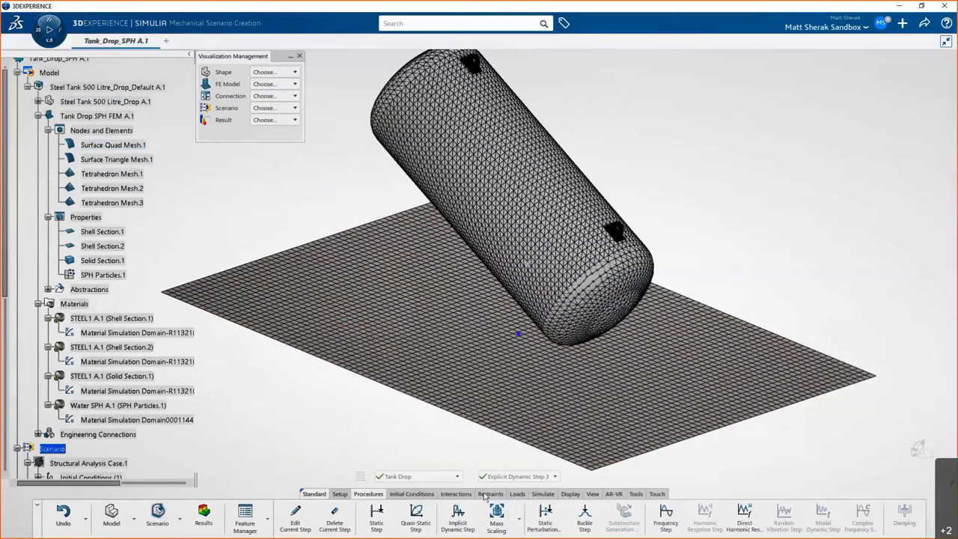
Create an initial velocity supported on Imported Body.1, .3, .4 and .5.
{"action": "left_click", "coordinate": [427, 496]}
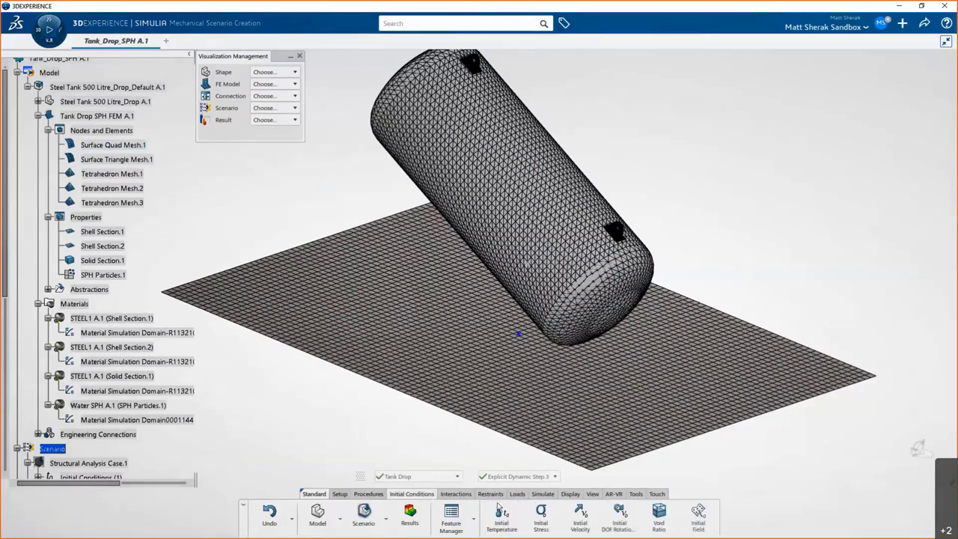
{"action": "left_click", "coordinate": [577, 524]}
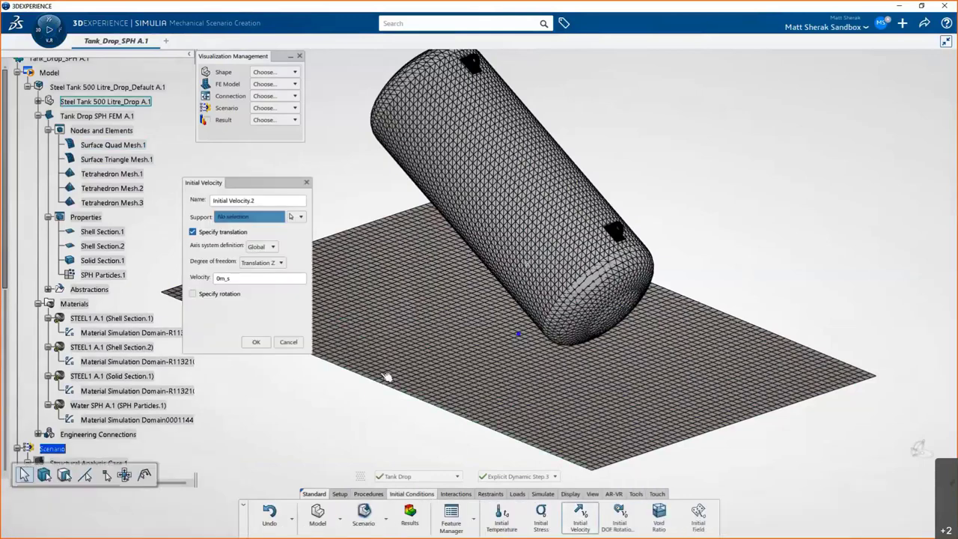
{"action": "left_click", "coordinate": [38, 102]}
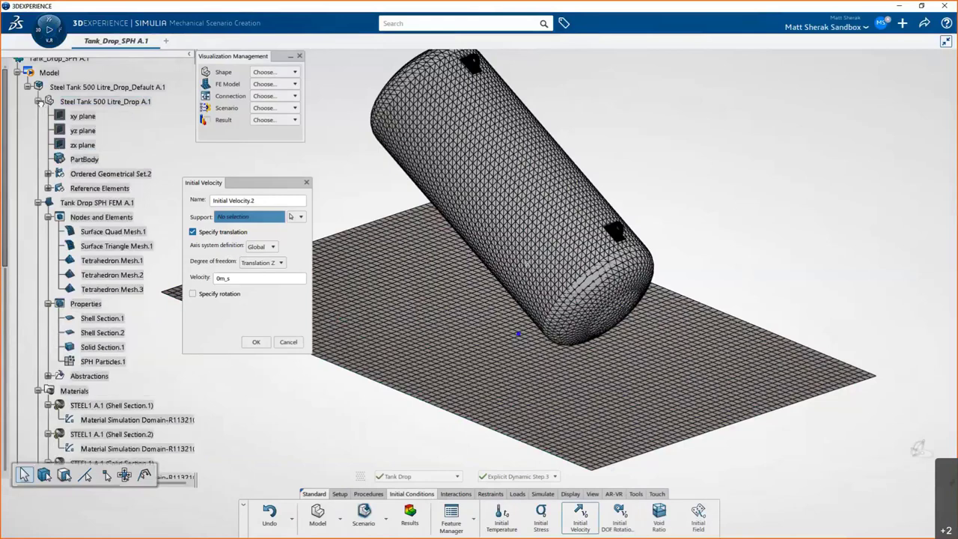
{"action": "left_click", "coordinate": [48, 173]}
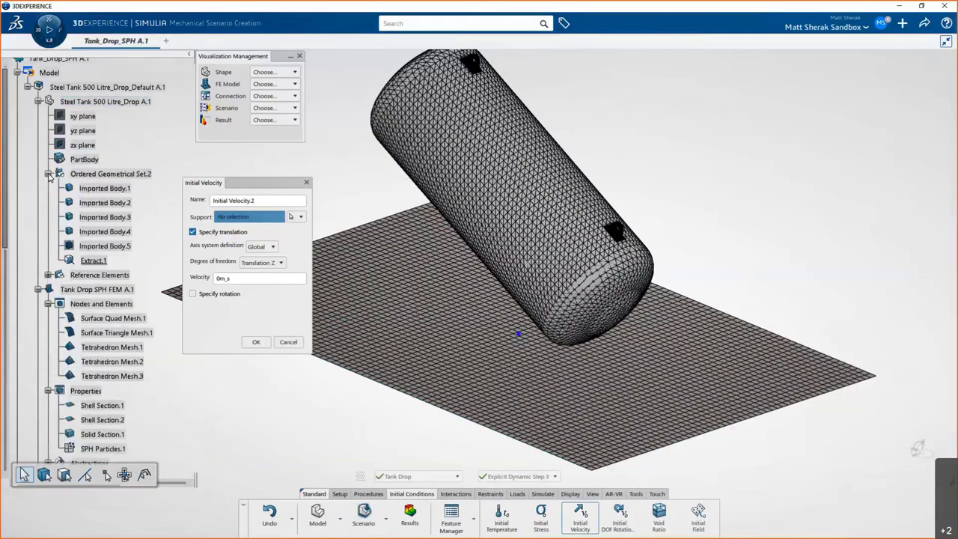
{"action": "left_click", "coordinate": [100, 190]}
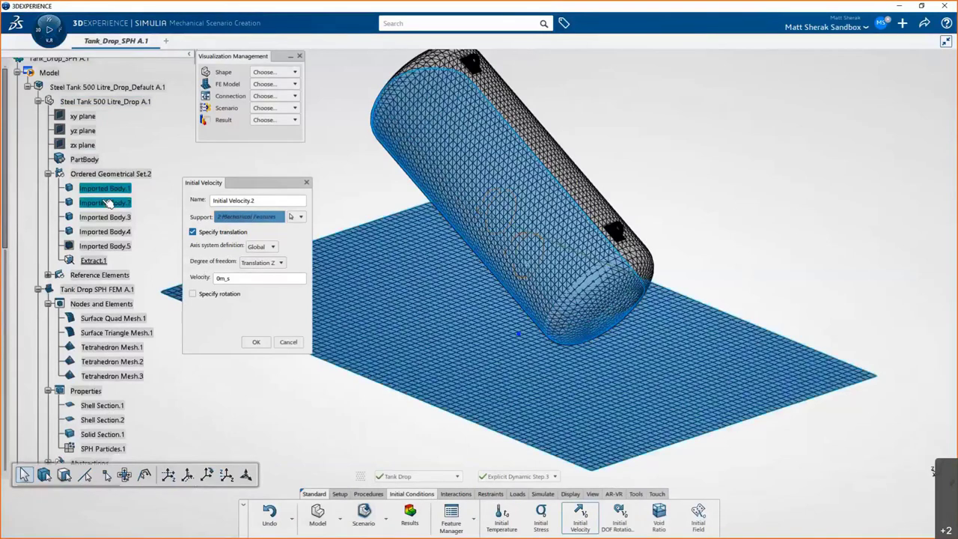
{"action": "left_click", "coordinate": [110, 218]}
{"action": "left_click", "coordinate": [111, 232]}
{"action": "left_click", "coordinate": [107, 246]}
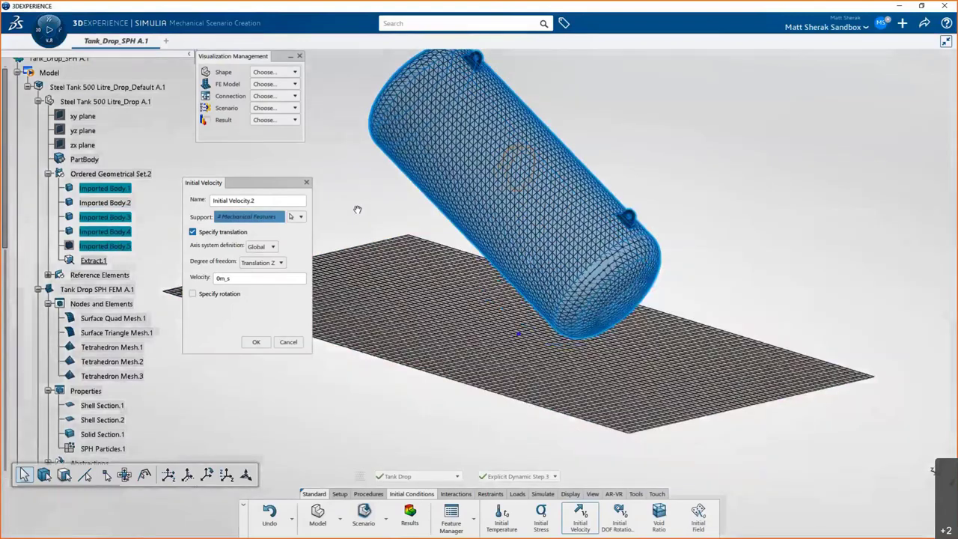
Set the velocity to -3.5 m/s along Translation Y and confirm it.
{"action": "mouse_move", "coordinate": [352, 224]}
{"action": "middle_mouse_down"}
{"action": "mouse_move", "coordinate": [373, 207]}
{"action": "mouse_move", "coordinate": [342, 220]}
{"action": "middle_mouse_up"}
{"action": "left_click", "coordinate": [247, 277]}
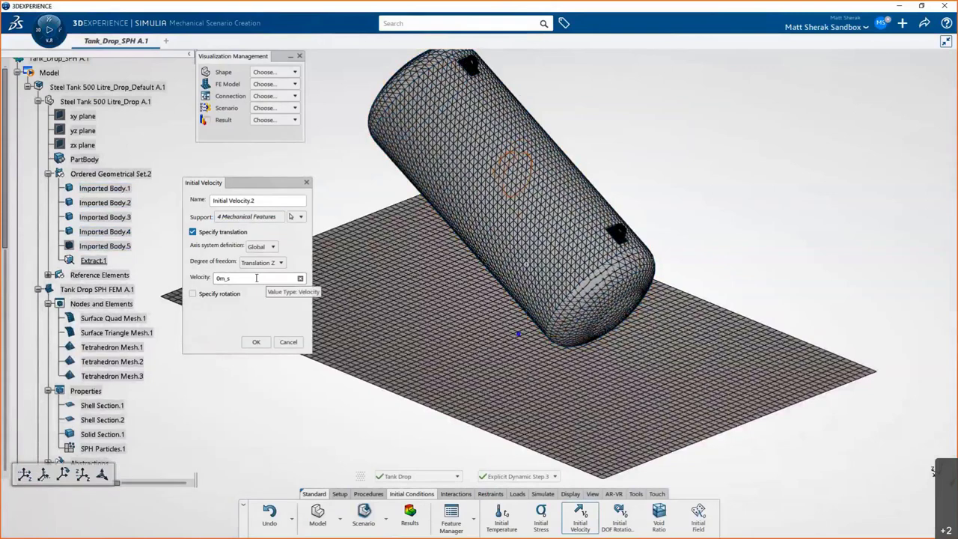
{"action": "key", "text": "ctrl+a"}
{"action": "type", "text": "-3.5"}
{"action": "key", "text": "Return"}
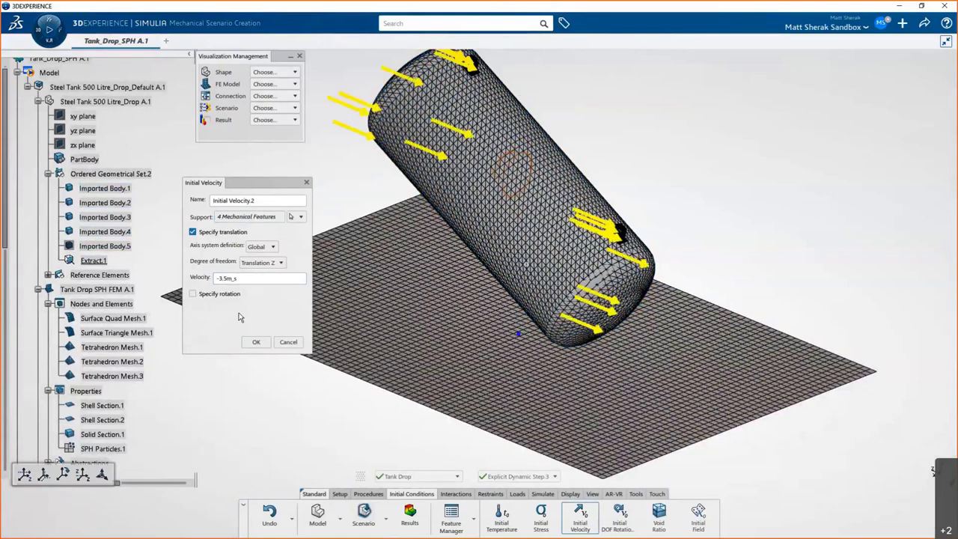
{"action": "left_click", "coordinate": [264, 264]}
{"action": "left_click", "coordinate": [260, 281]}
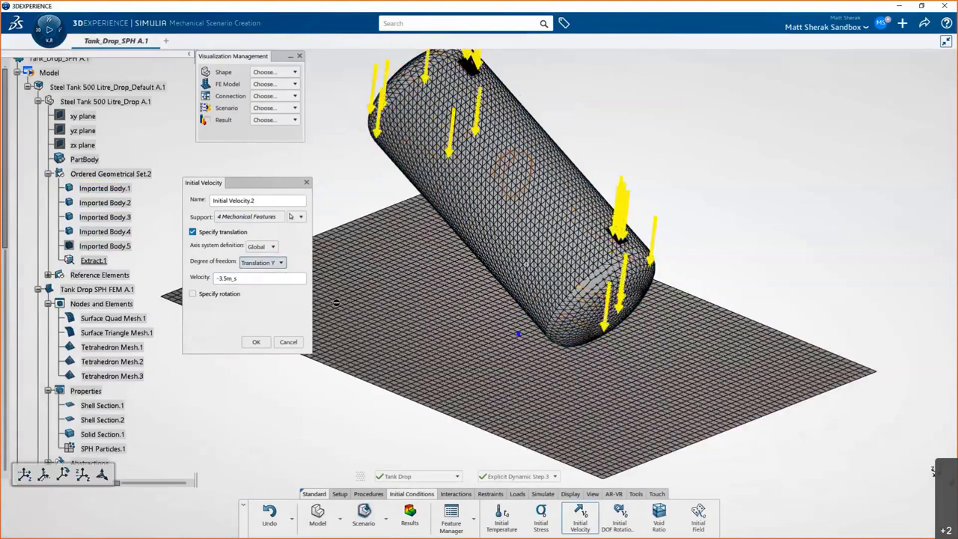
{"action": "middle_click_drag", "start_coordinate": [336, 302], "coordinate": [365, 299]}
{"action": "left_click", "coordinate": [256, 342]}
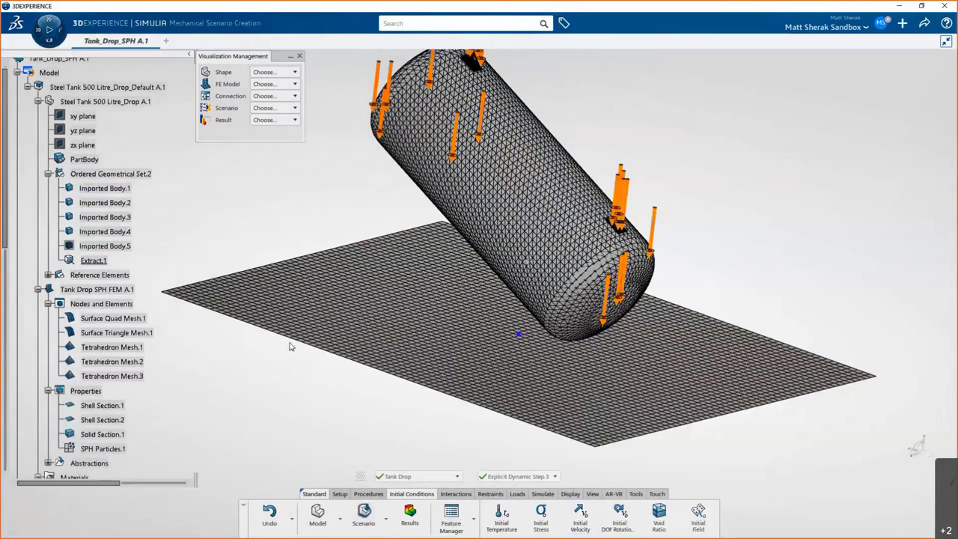
Add a gravity load with Gravity Z set to 0 and Gravity Y to -9.81 m/s².
{"action": "left_click", "coordinate": [516, 494]}
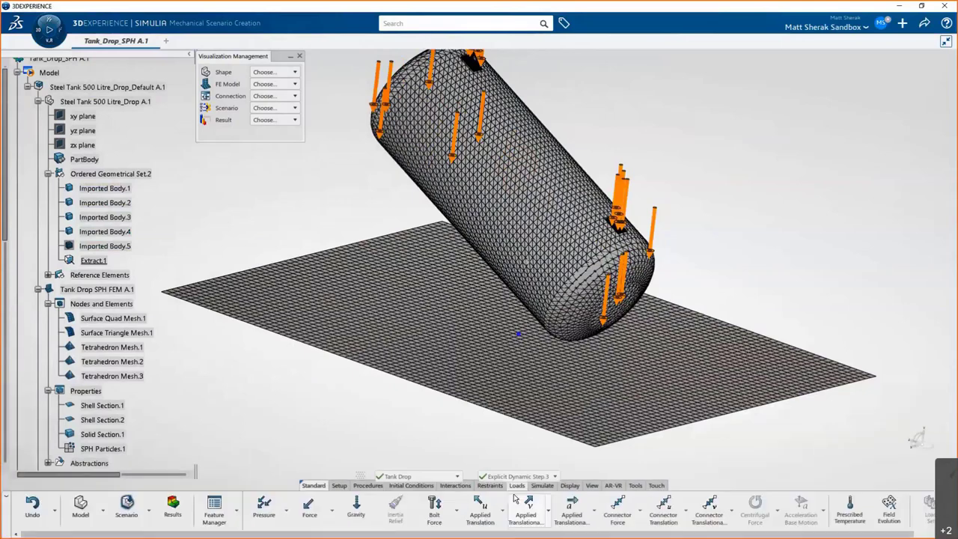
{"action": "left_click", "coordinate": [356, 513]}
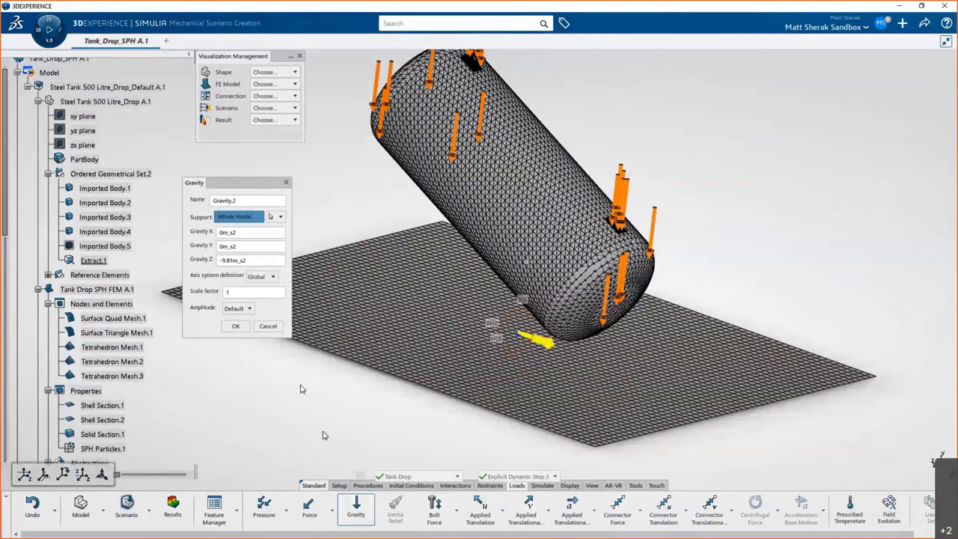
{"action": "double_click", "coordinate": [257, 261]}
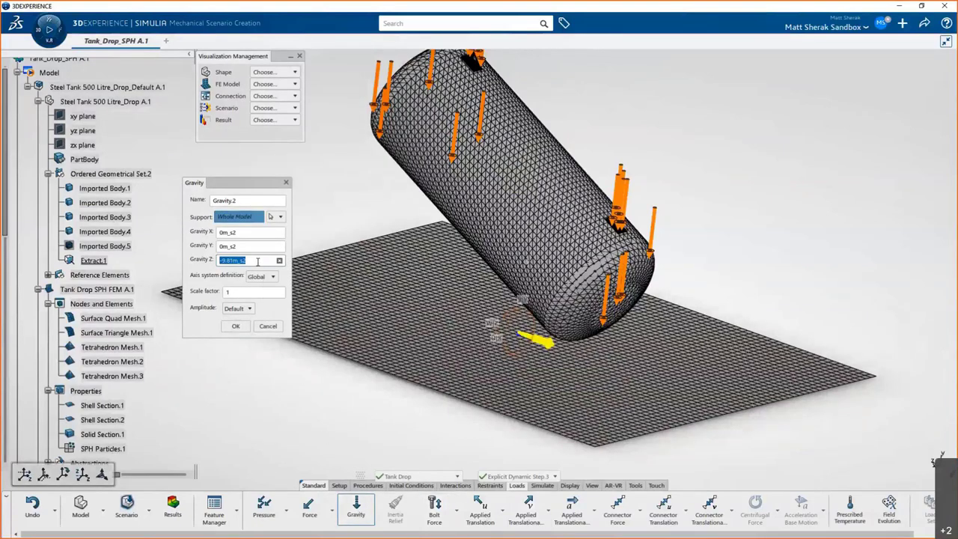
{"action": "type", "text": "0"}
{"action": "left_click_drag", "start_coordinate": [239, 247], "coordinate": [209, 245]}
{"action": "type", "text": "-9.81"}
{"action": "mouse_move", "coordinate": [438, 408]}
{"action": "middle_mouse_down"}
{"action": "mouse_move", "coordinate": [475, 392]}
{"action": "mouse_move", "coordinate": [426, 396]}
{"action": "mouse_move", "coordinate": [429, 405]}
{"action": "middle_mouse_up"}
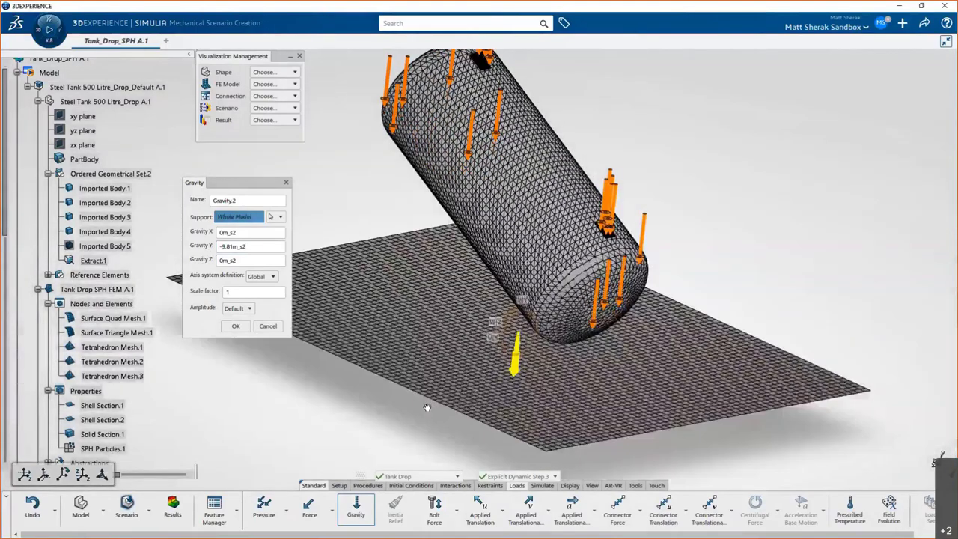
{"action": "left_click", "coordinate": [239, 329]}
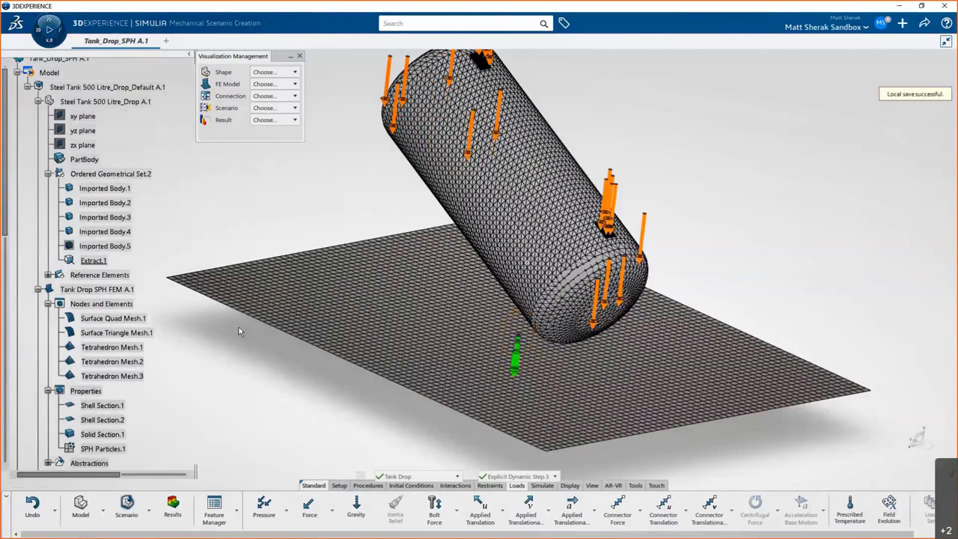
Add a clamp restraint on Imported Body.2, the floor plate.
{"action": "left_click", "coordinate": [486, 486]}
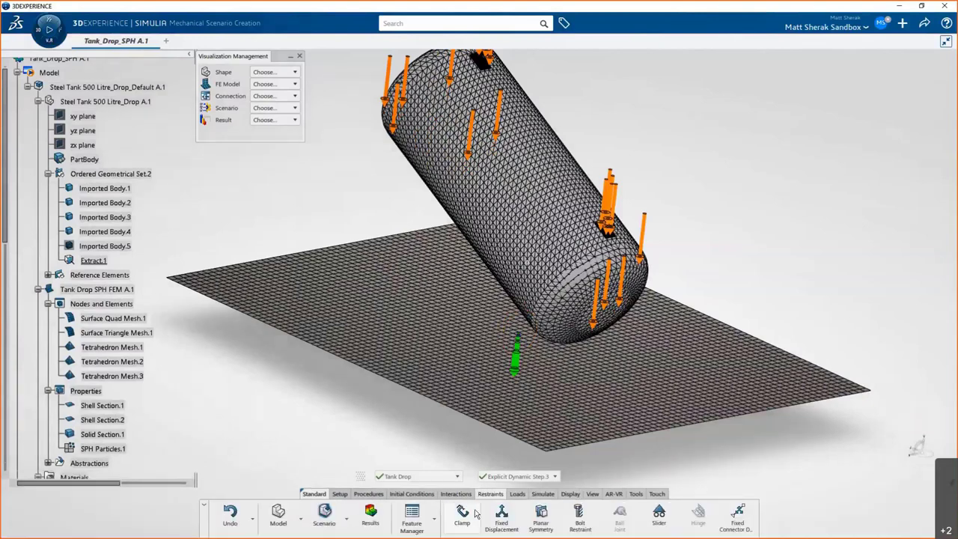
{"action": "left_click", "coordinate": [462, 513]}
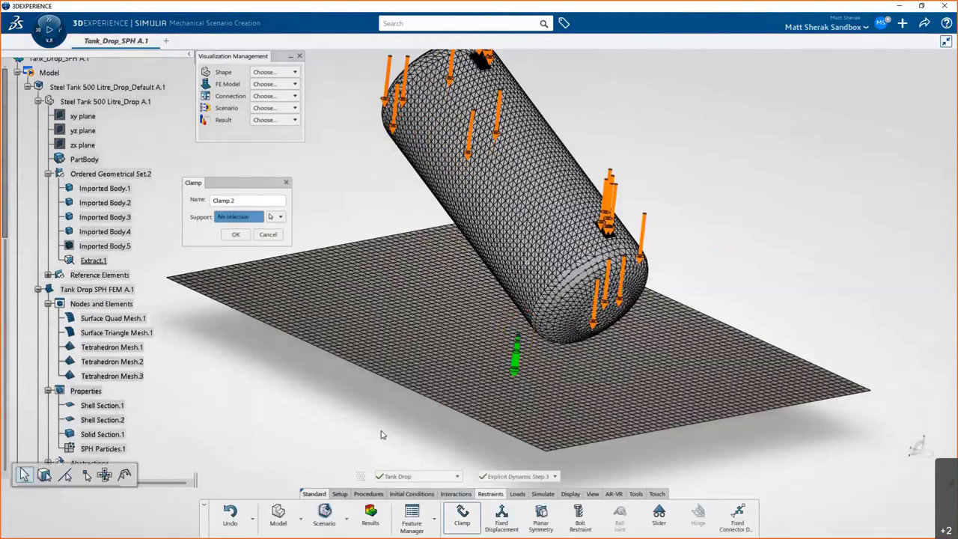
{"action": "left_click", "coordinate": [125, 203]}
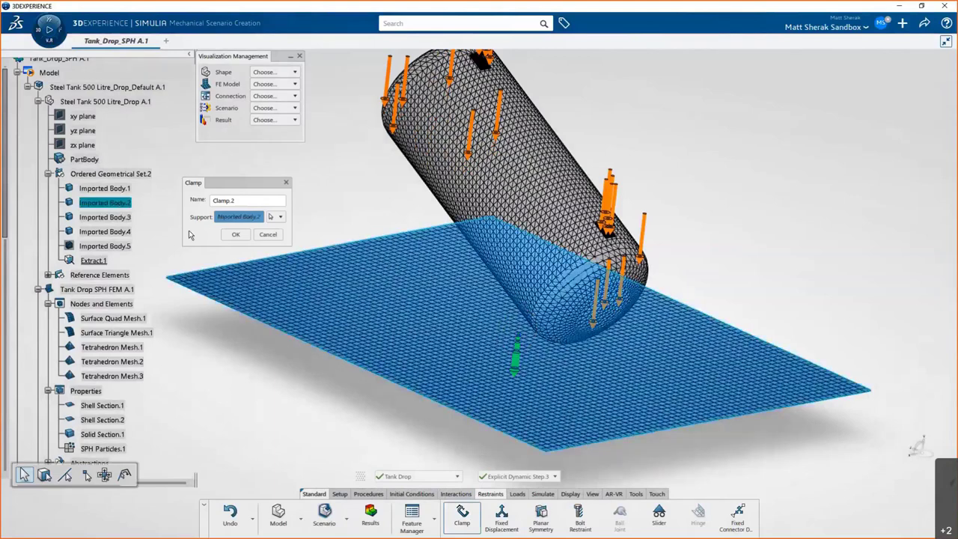
{"action": "left_click", "coordinate": [234, 235]}
{"action": "middle_click_drag", "start_coordinate": [299, 336], "coordinate": [365, 449]}
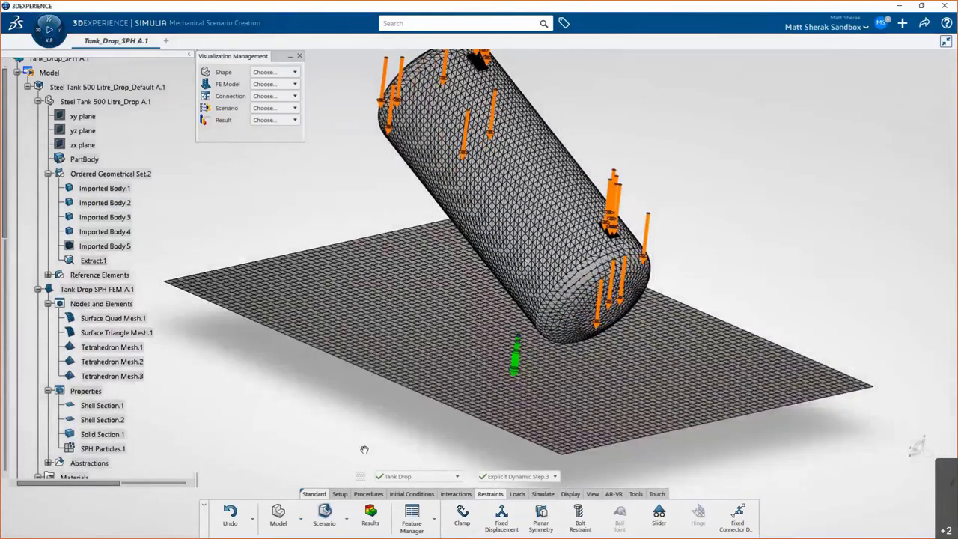
Submit the Tank Drop simulation to the cloud on 144 cores, paid with Credits.
{"action": "left_click", "coordinate": [543, 494]}
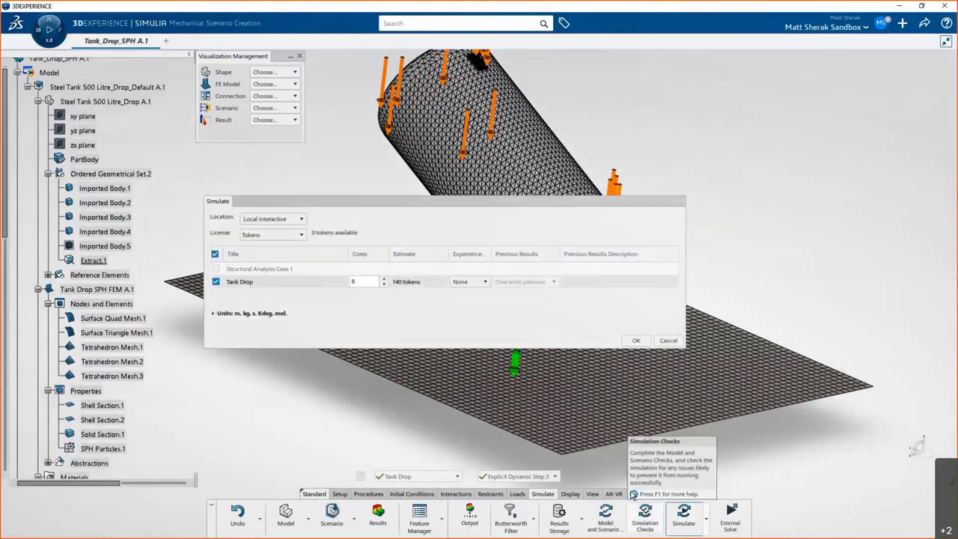
{"action": "left_click", "coordinate": [302, 219]}
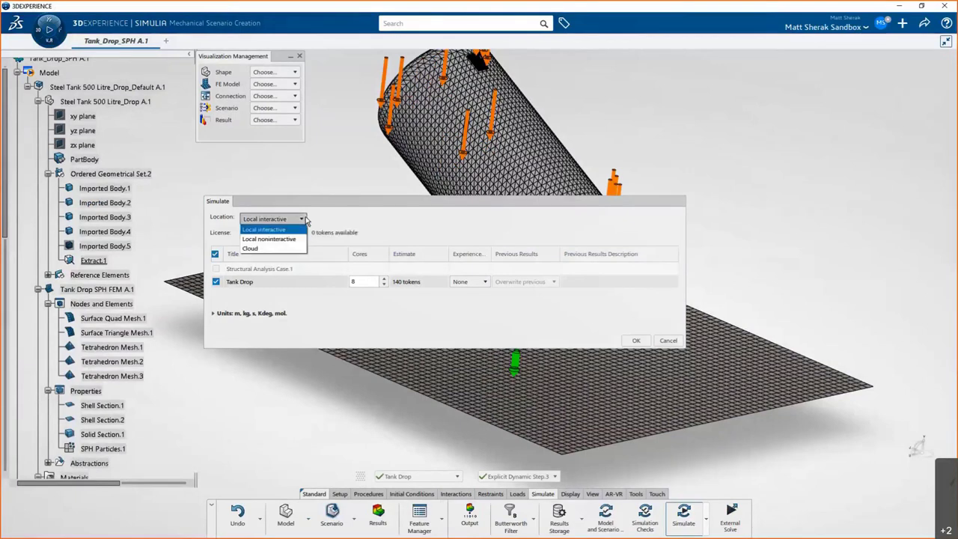
{"action": "left_click", "coordinate": [283, 250]}
{"action": "left_click", "coordinate": [275, 235]}
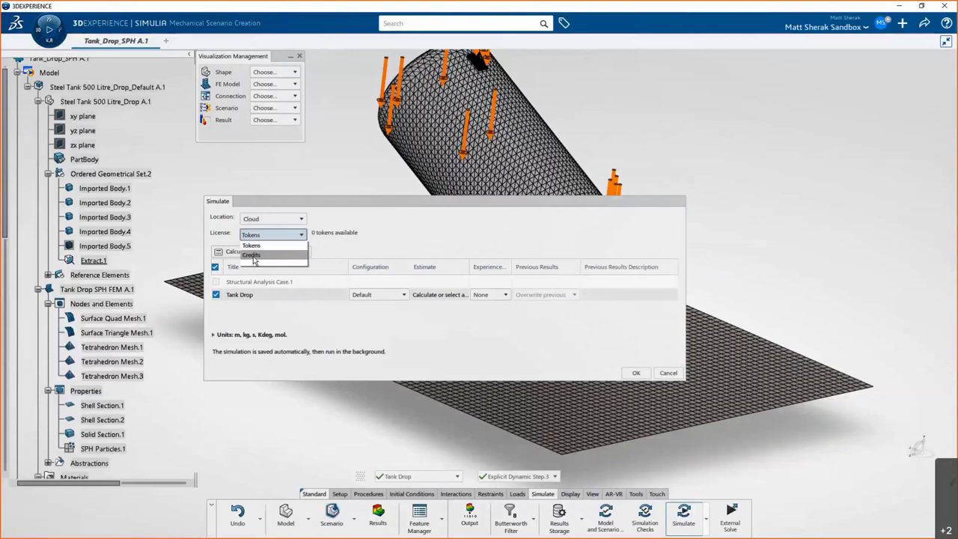
{"action": "left_click", "coordinate": [253, 256]}
{"action": "left_click", "coordinate": [382, 295]}
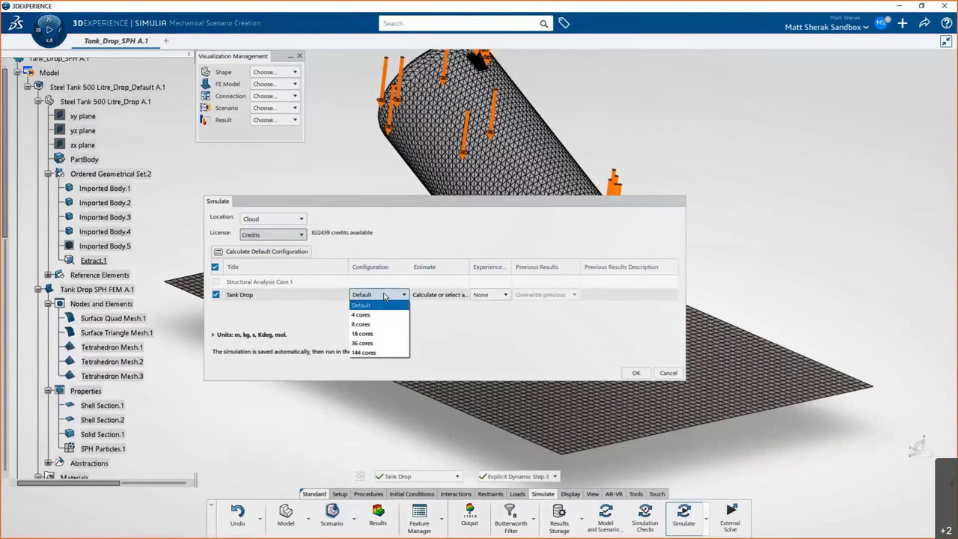
{"action": "left_click", "coordinate": [378, 353]}
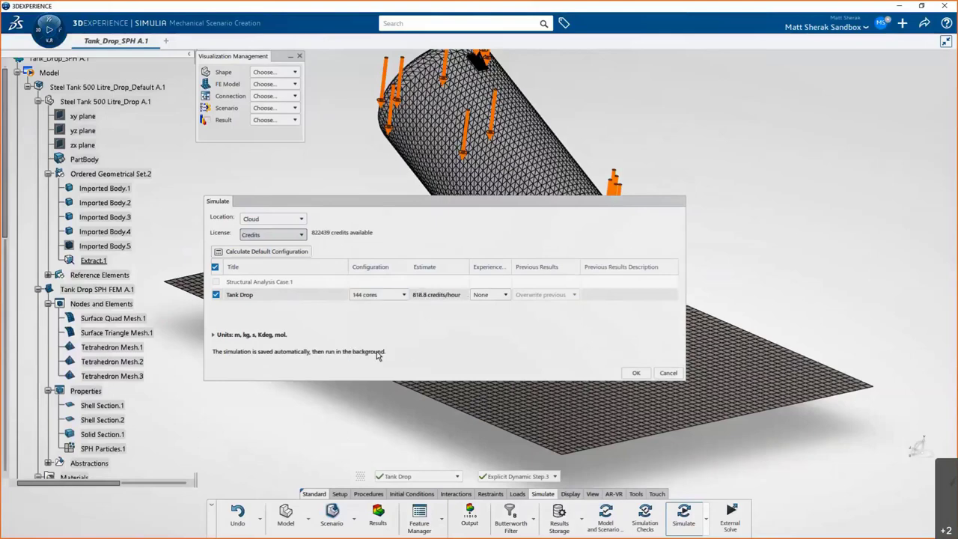
{"action": "left_click", "coordinate": [368, 298]}
{"action": "left_click", "coordinate": [639, 374]}
{"action": "left_click", "coordinate": [635, 373]}
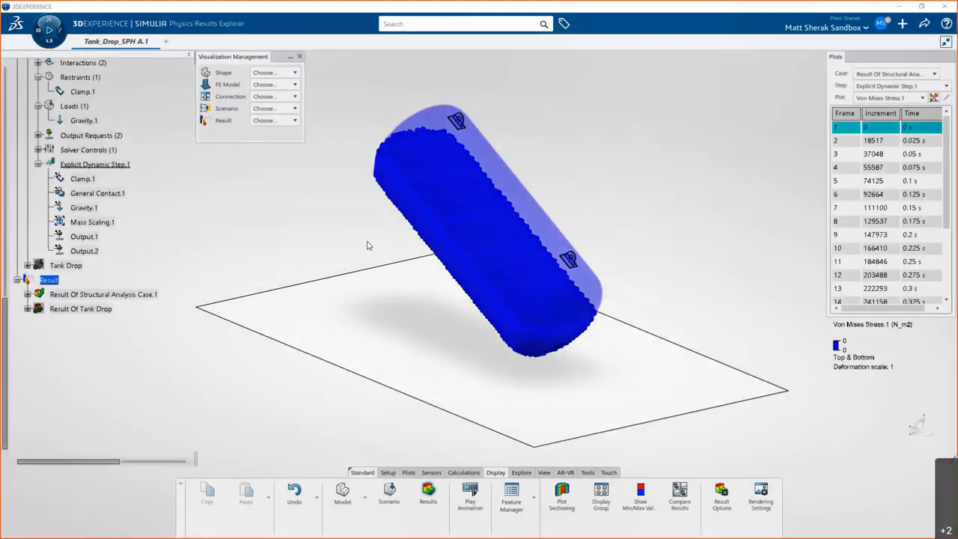
{"action": "scroll", "coordinate": [457, 225], "scroll_direction": "up", "scroll_amount": 5}
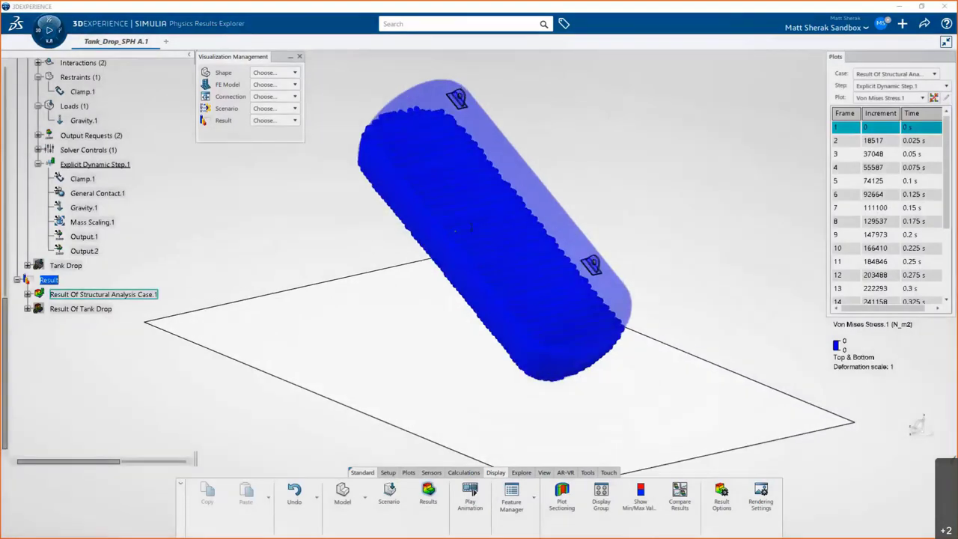
{"action": "scroll", "coordinate": [497, 231], "scroll_direction": "up", "scroll_amount": 10}
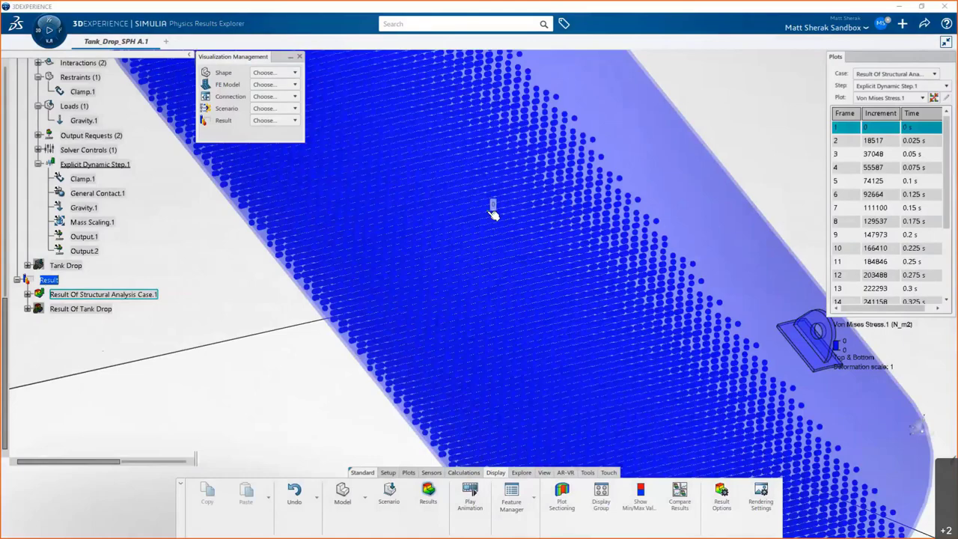
{"action": "scroll", "coordinate": [492, 214], "scroll_direction": "down", "scroll_amount": 10}
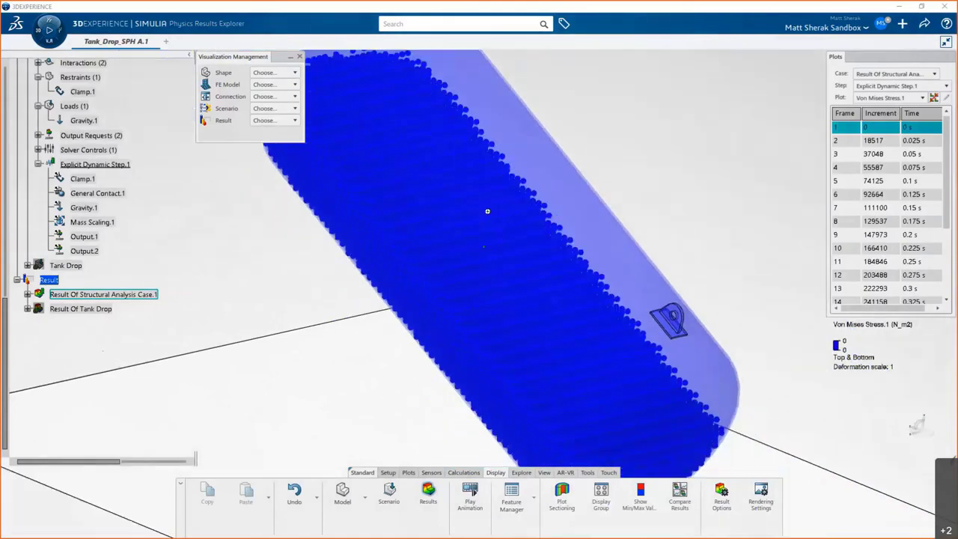
{"action": "scroll", "coordinate": [487, 211], "scroll_direction": "down", "scroll_amount": 4}
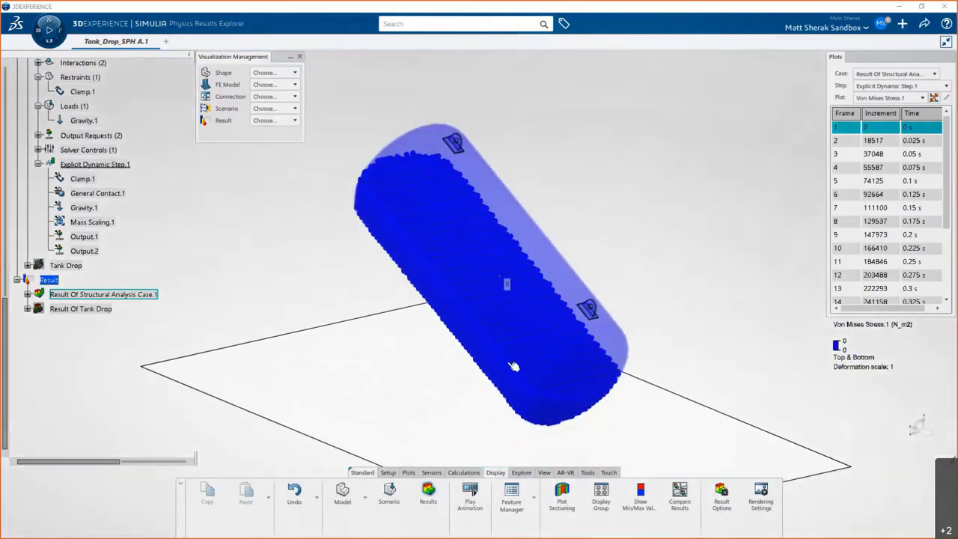
{"action": "scroll", "coordinate": [506, 411], "scroll_direction": "down", "scroll_amount": 5}
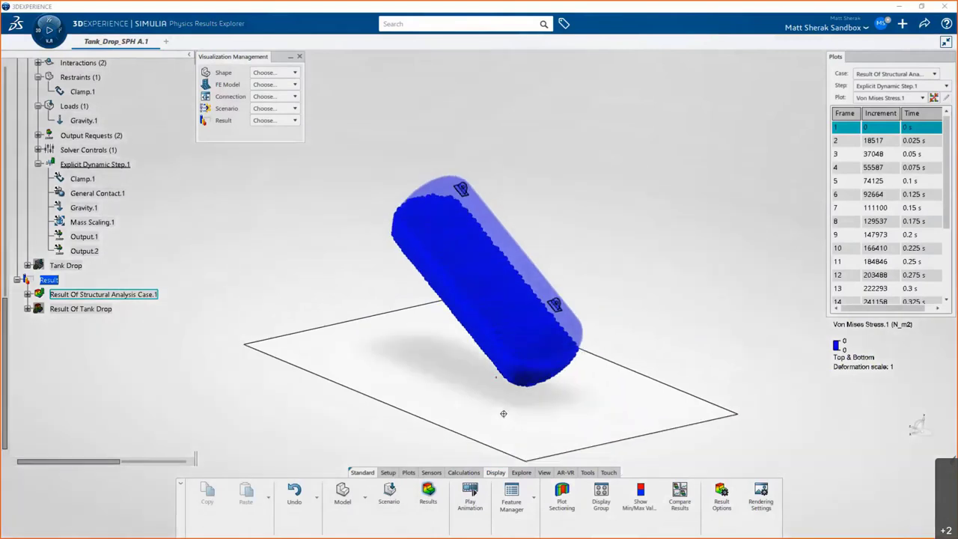
{"action": "scroll", "coordinate": [503, 413], "scroll_direction": "up", "scroll_amount": 2}
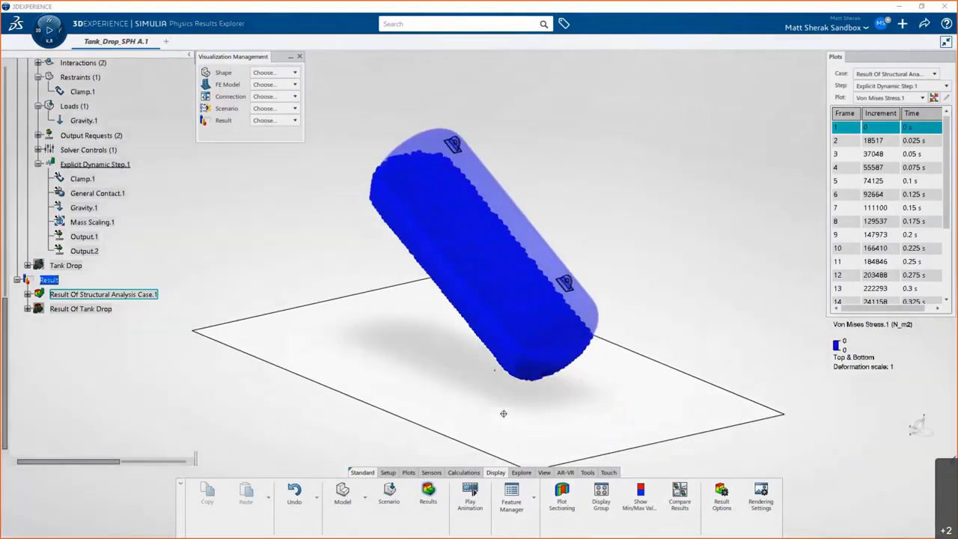
{"action": "scroll", "coordinate": [503, 413], "scroll_direction": "up", "scroll_amount": 2}
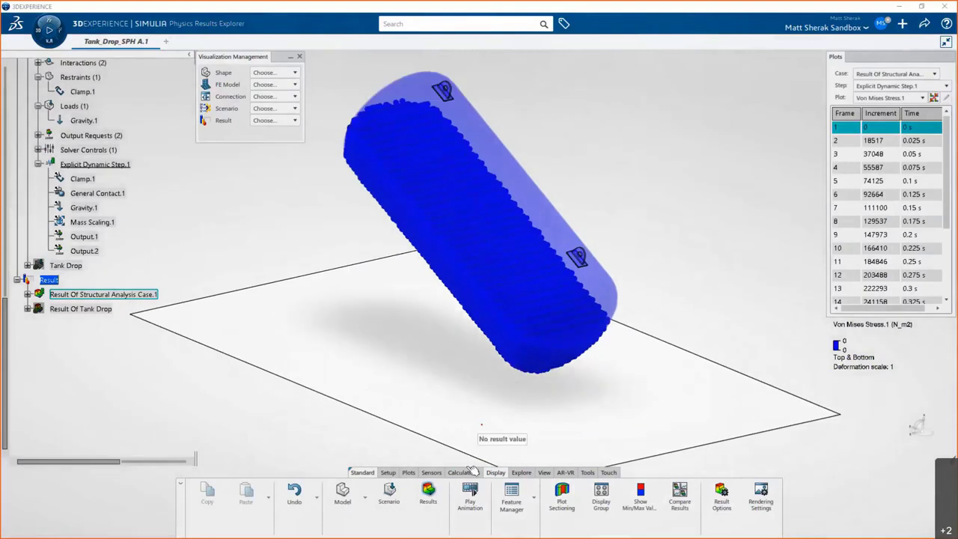
Play the drop animation, switch the plot to Displacement.1, and stop at frame 1.
{"action": "left_click", "coordinate": [469, 497]}
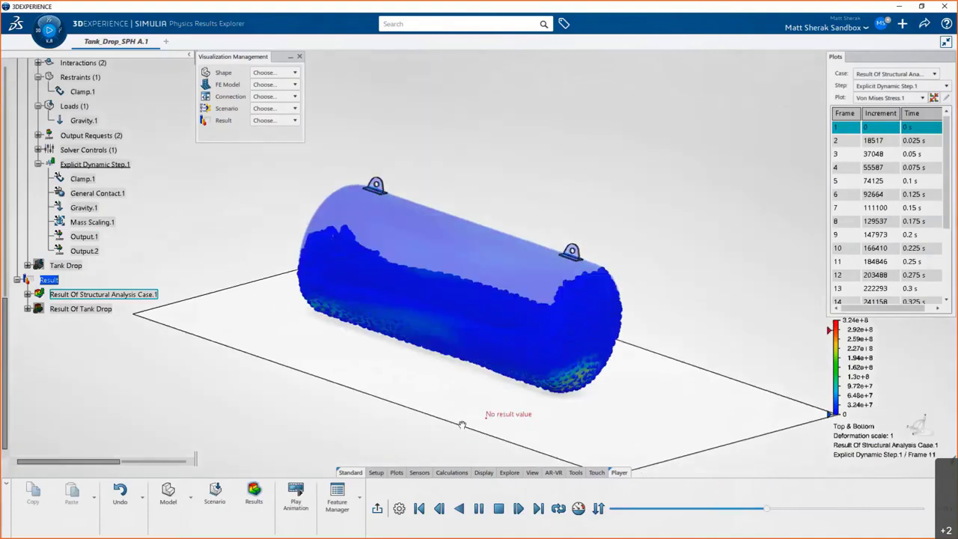
{"action": "middle_click_drag", "start_coordinate": [462, 425], "coordinate": [482, 446]}
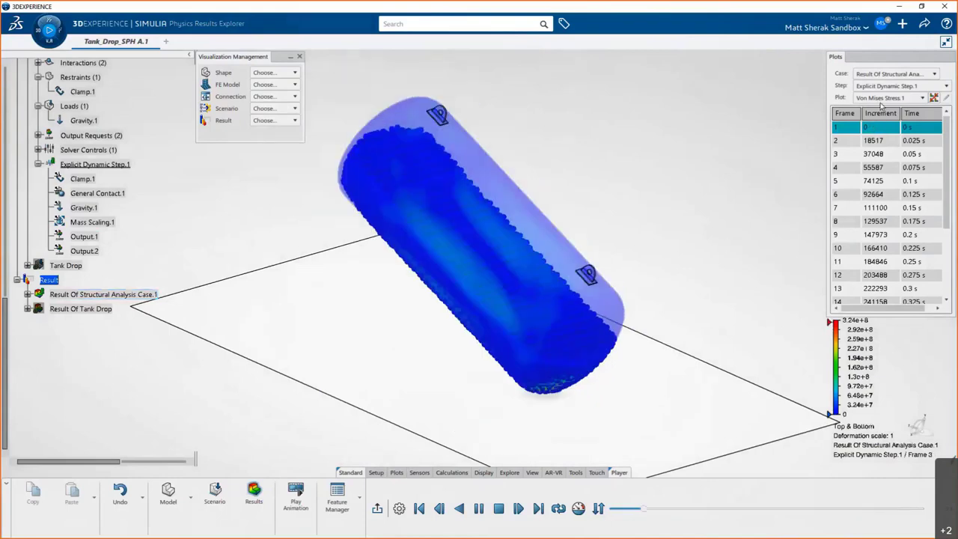
{"action": "left_click", "coordinate": [882, 98]}
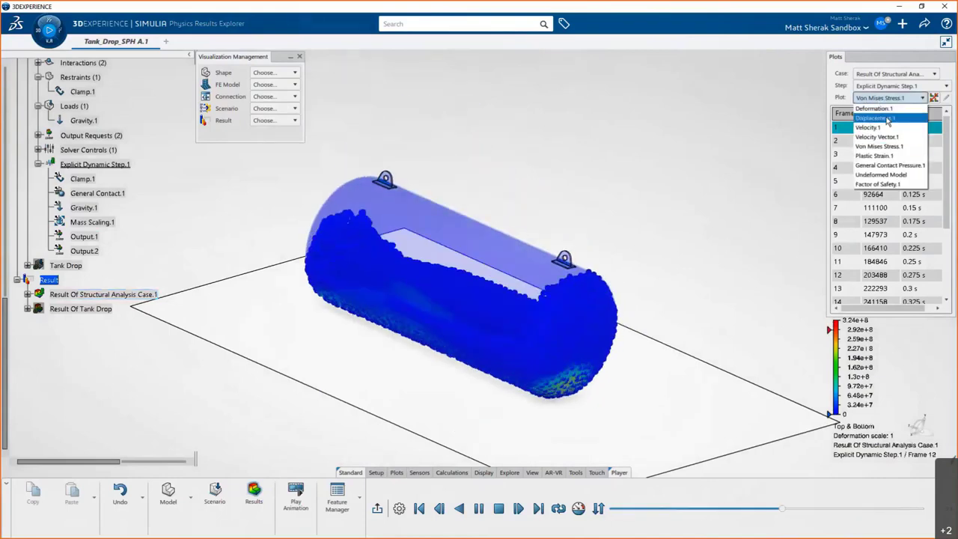
{"action": "left_click", "coordinate": [886, 118]}
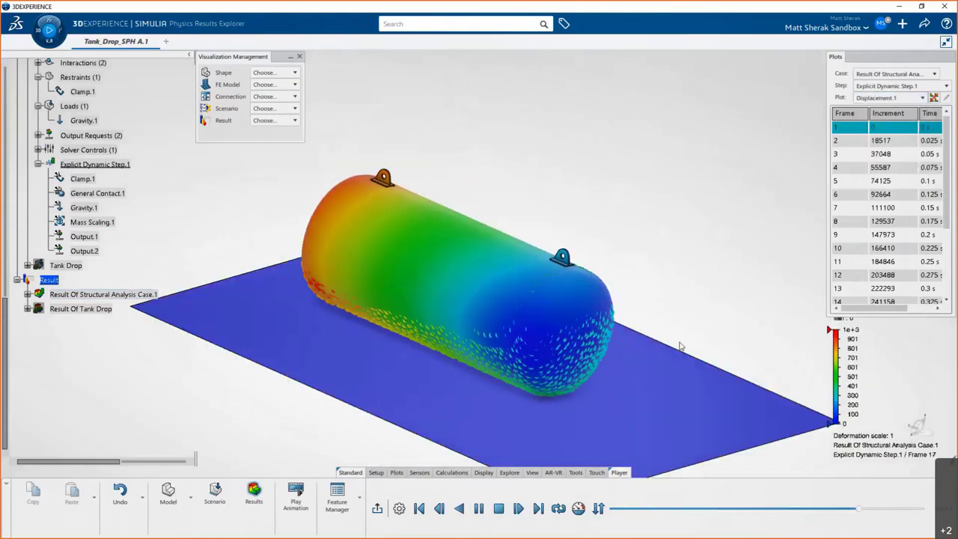
{"action": "left_click", "coordinate": [497, 510]}
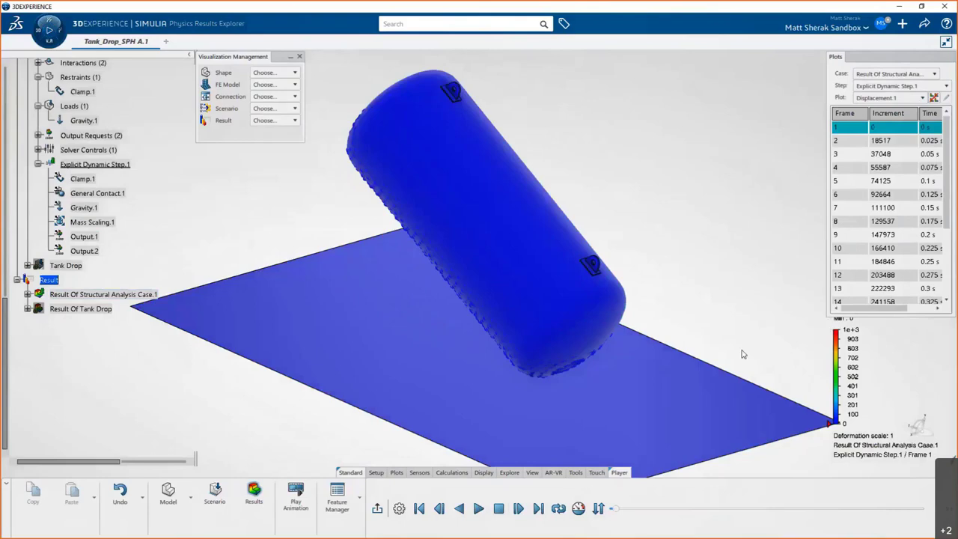
Switch the plot to Velocity Vector.1 and view the water's velocity arrows at frame 1.
{"action": "left_click", "coordinate": [876, 97]}
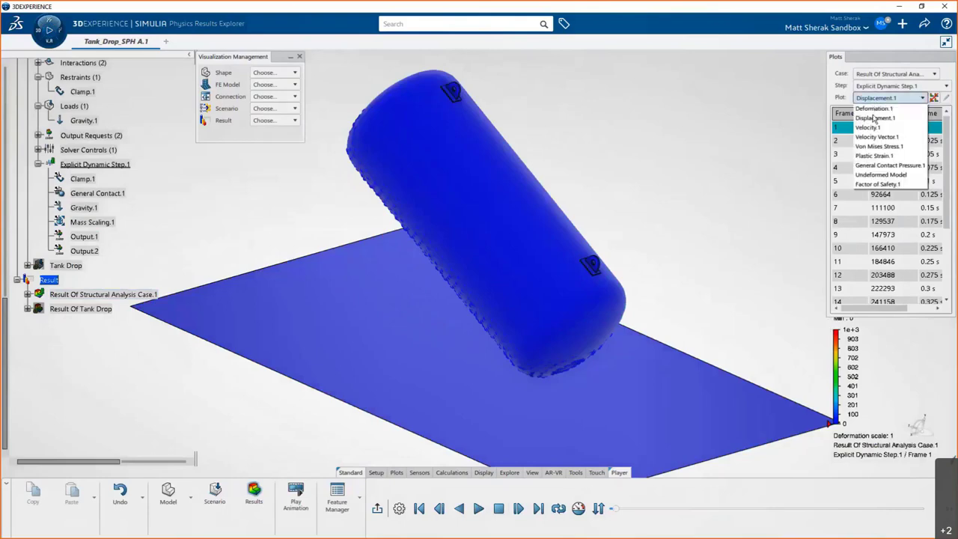
{"action": "left_click", "coordinate": [878, 138]}
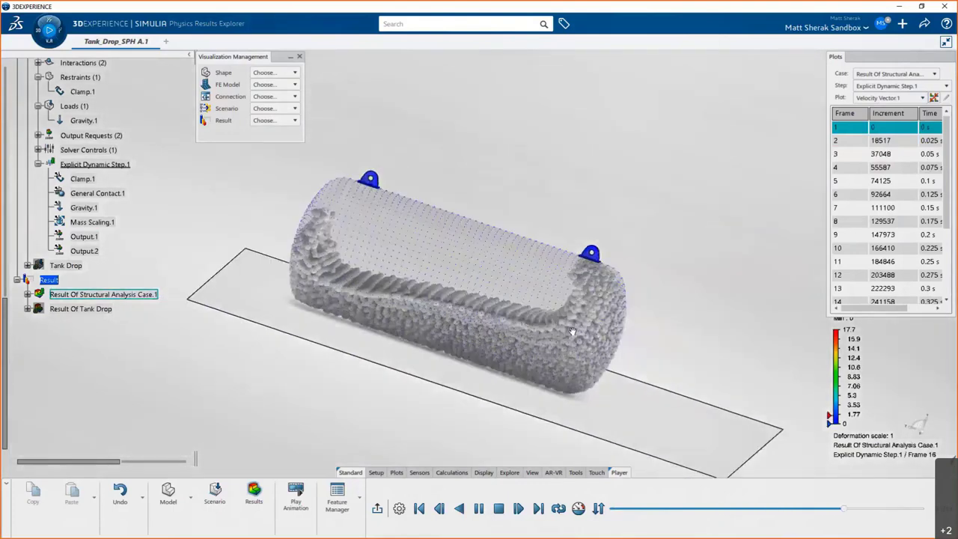
{"action": "middle_click_drag", "start_coordinate": [573, 332], "coordinate": [518, 338]}
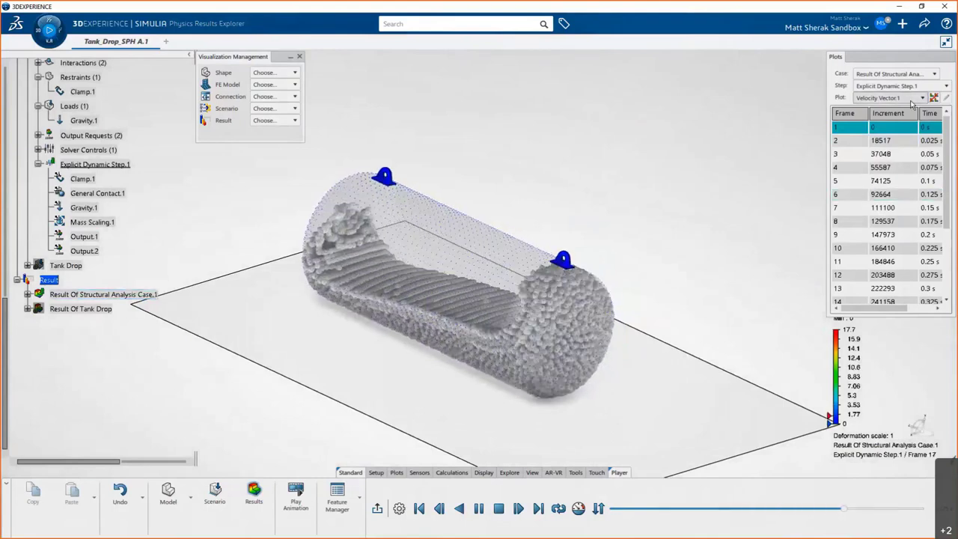
{"action": "left_click", "coordinate": [500, 510]}
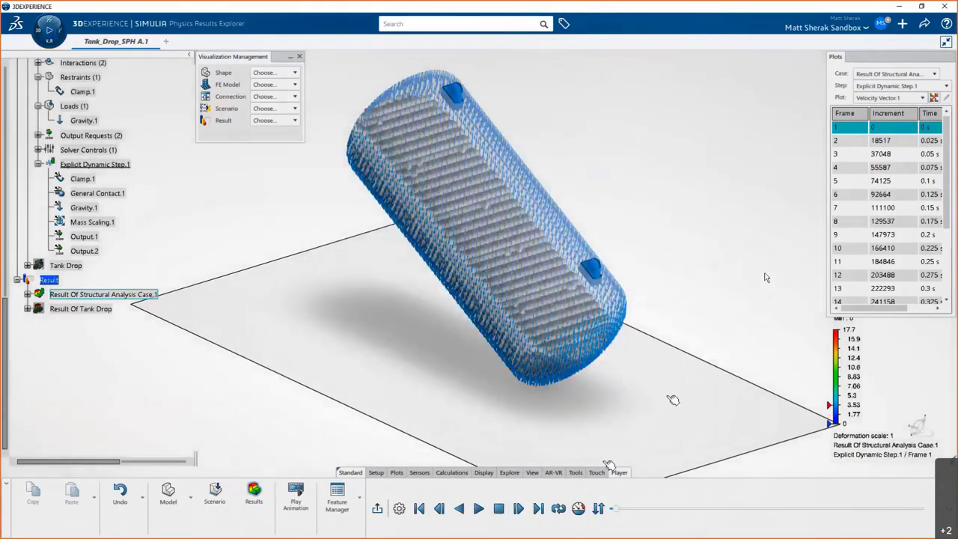
{"action": "left_click", "coordinate": [893, 98]}
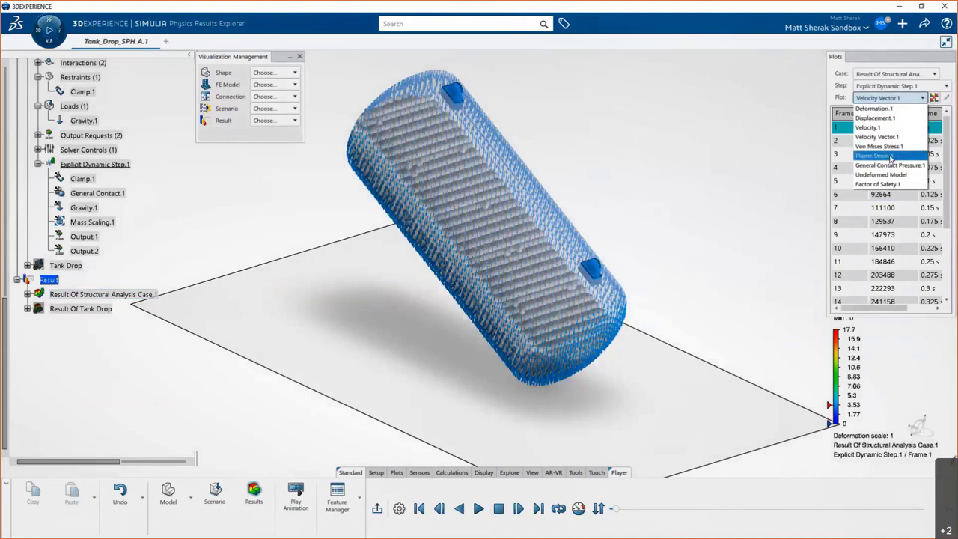
Show Plastic Strain.1 contours on the tank through the drop, then stop at frame 1 (scale 0–0.122).
{"action": "left_click", "coordinate": [891, 157]}
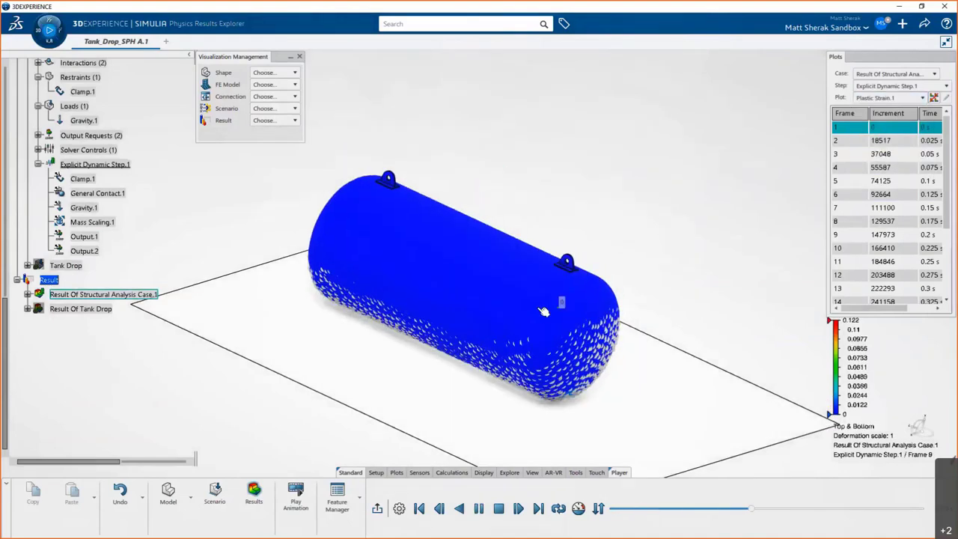
{"action": "scroll", "coordinate": [544, 312], "scroll_direction": "up", "scroll_amount": 5}
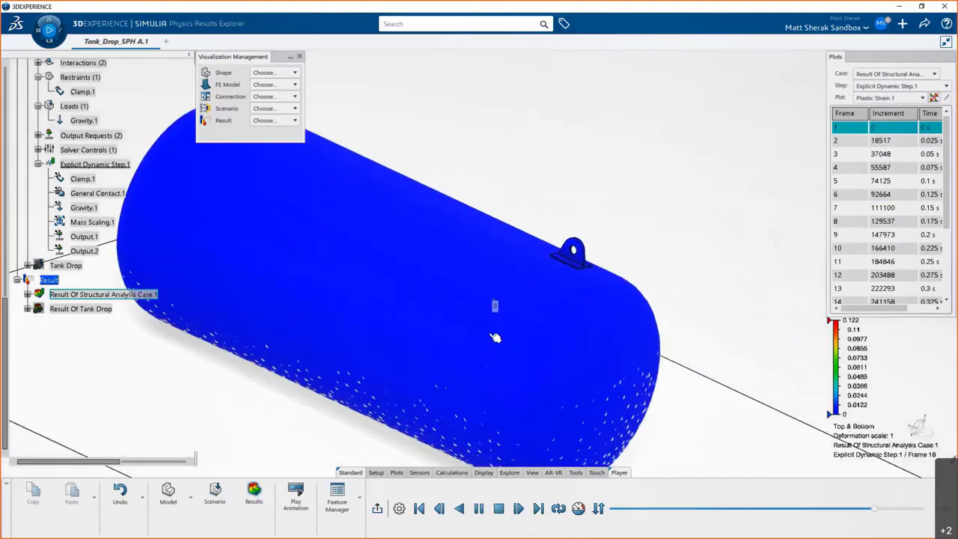
{"action": "middle_click_drag", "start_coordinate": [495, 338], "coordinate": [582, 385]}
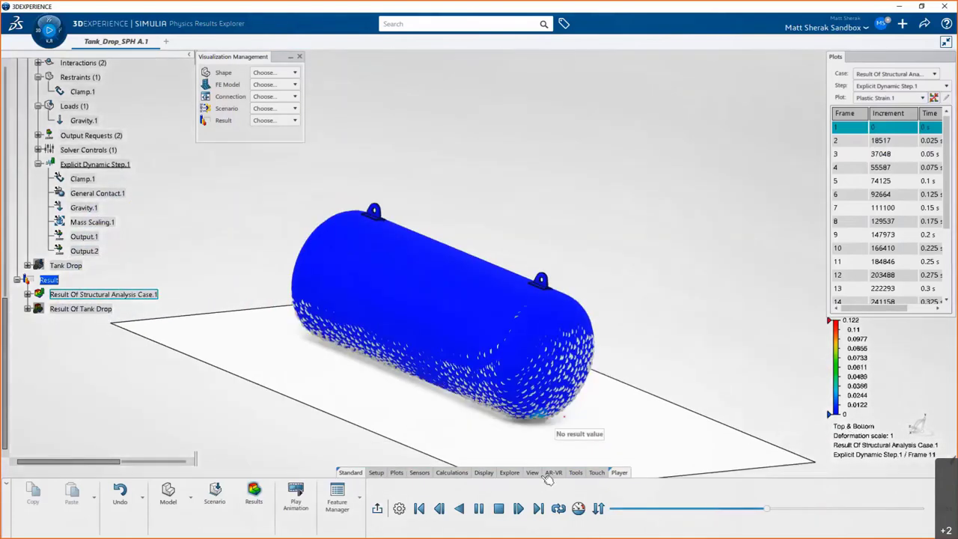
{"action": "left_click", "coordinate": [498, 509]}
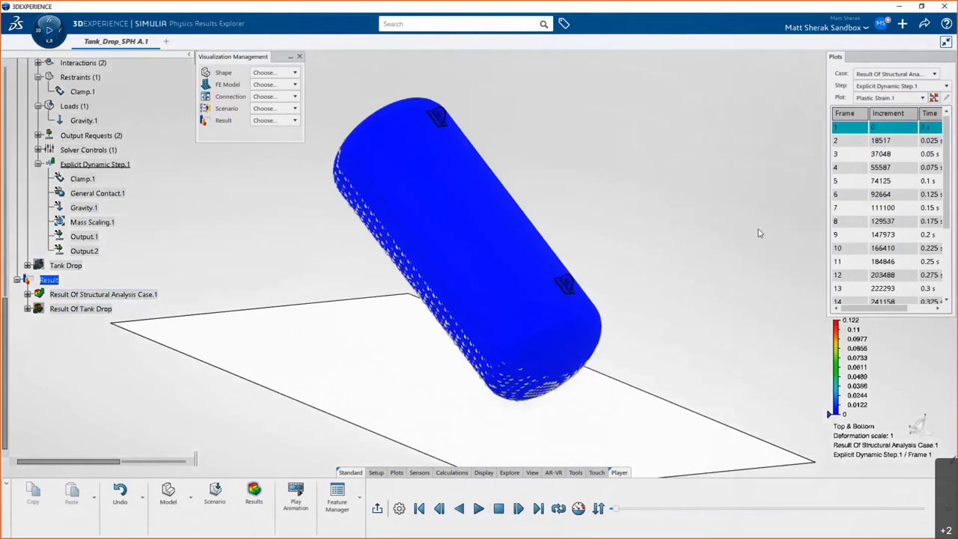
{"action": "left_click", "coordinate": [876, 98]}
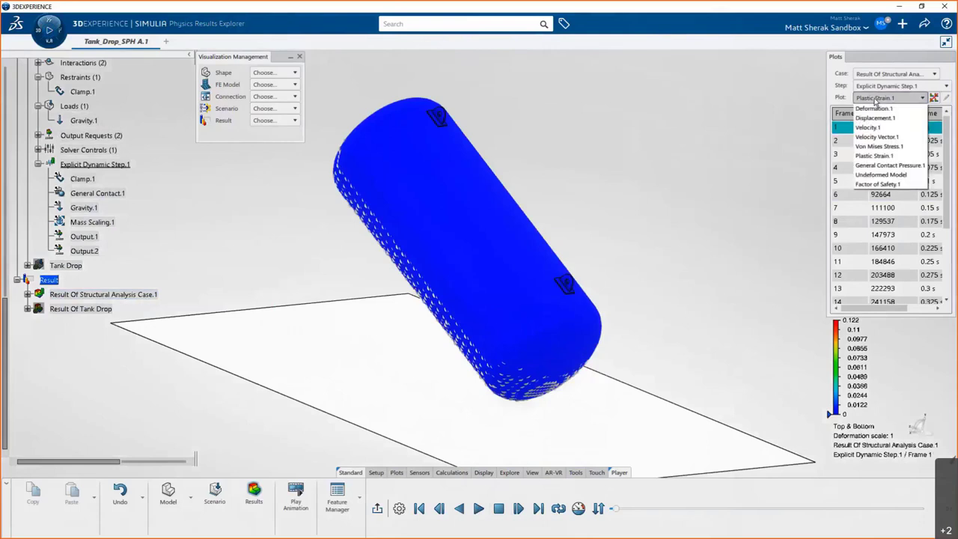
{"action": "left_click", "coordinate": [880, 184]}
{"action": "scroll", "coordinate": [945, 214], "scroll_direction": "down", "scroll_amount": 1}
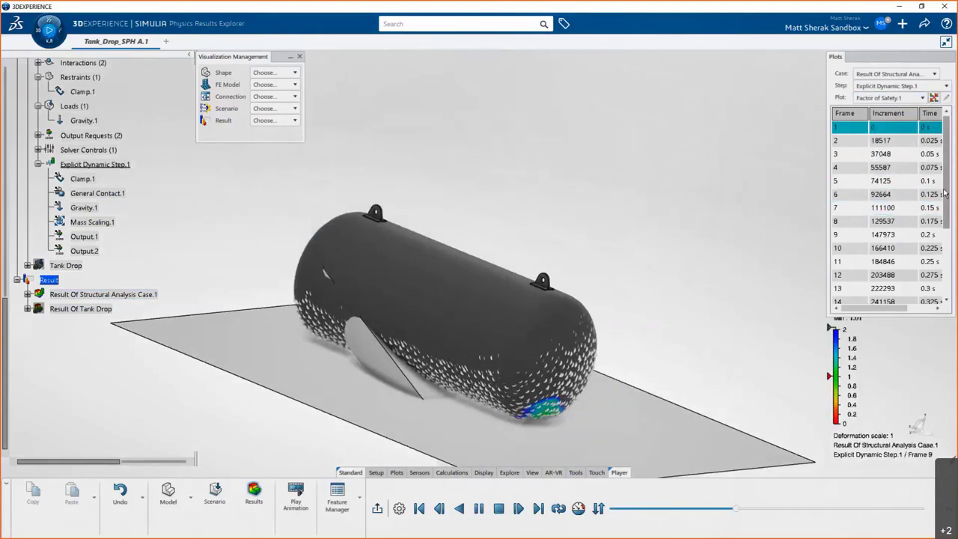
{"action": "scroll", "coordinate": [944, 213], "scroll_direction": "down", "scroll_amount": 1}
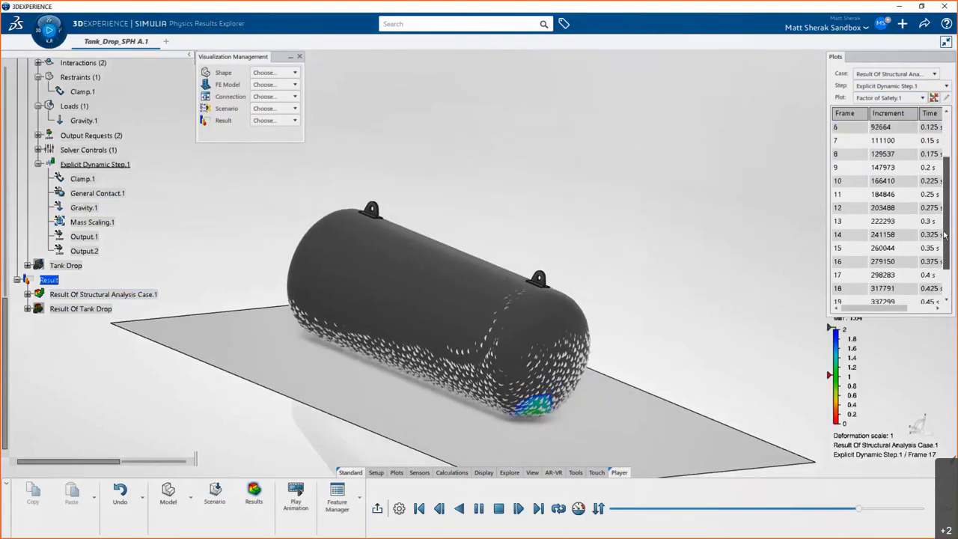
{"action": "left_click", "coordinate": [497, 509]}
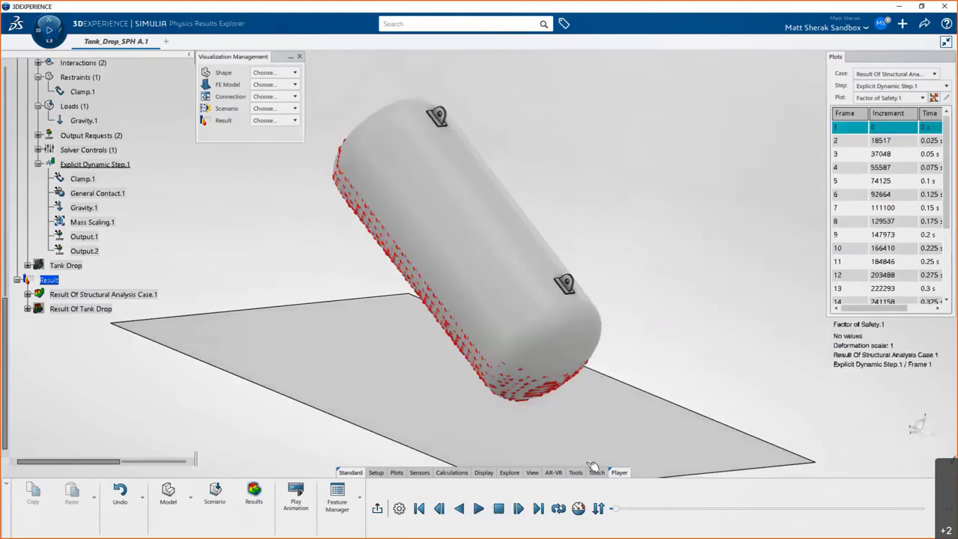
{"action": "scroll", "coordinate": [944, 290], "scroll_direction": "down", "scroll_amount": 4}
{"action": "left_click", "coordinate": [905, 288]}
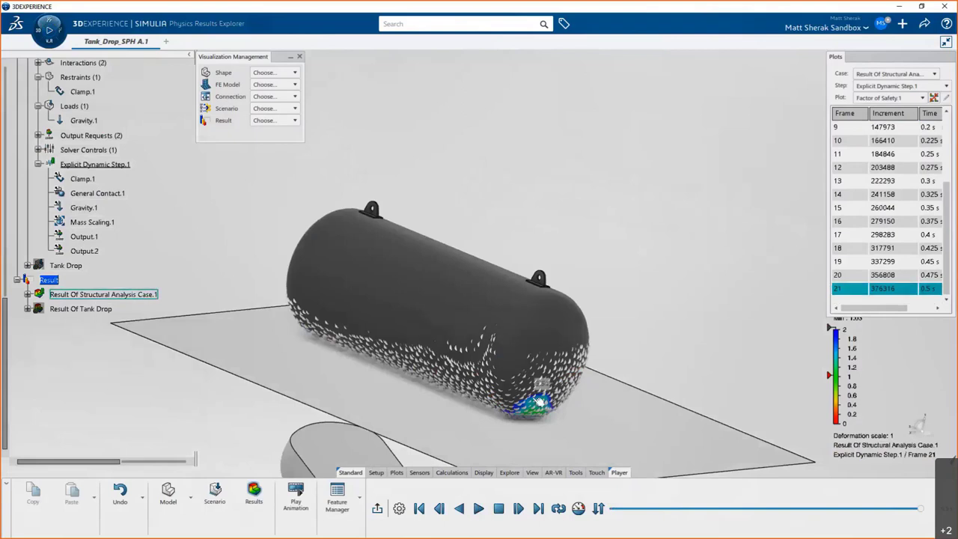
{"action": "scroll", "coordinate": [535, 405], "scroll_direction": "up", "scroll_amount": 5}
{"action": "scroll", "coordinate": [535, 406], "scroll_direction": "up", "scroll_amount": 3}
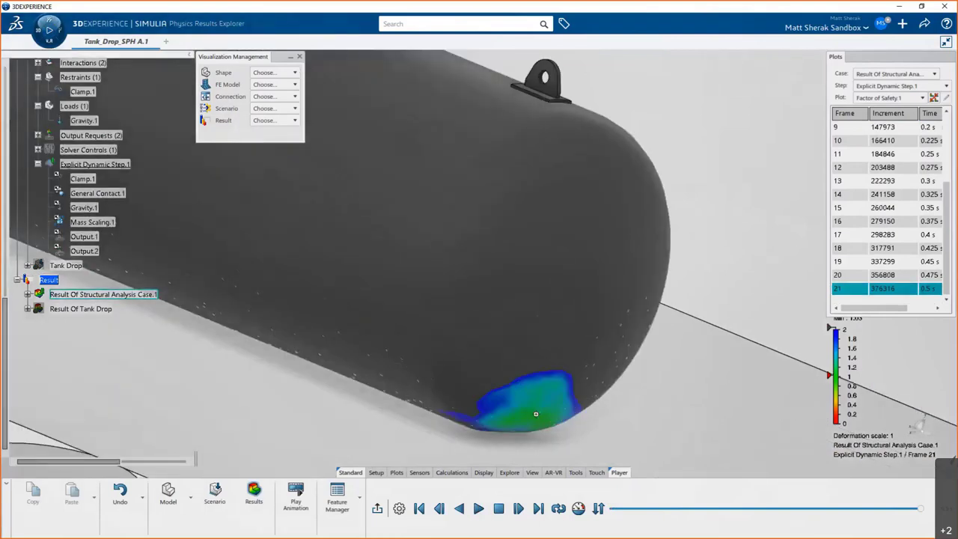
{"action": "scroll", "coordinate": [535, 414], "scroll_direction": "up", "scroll_amount": 4}
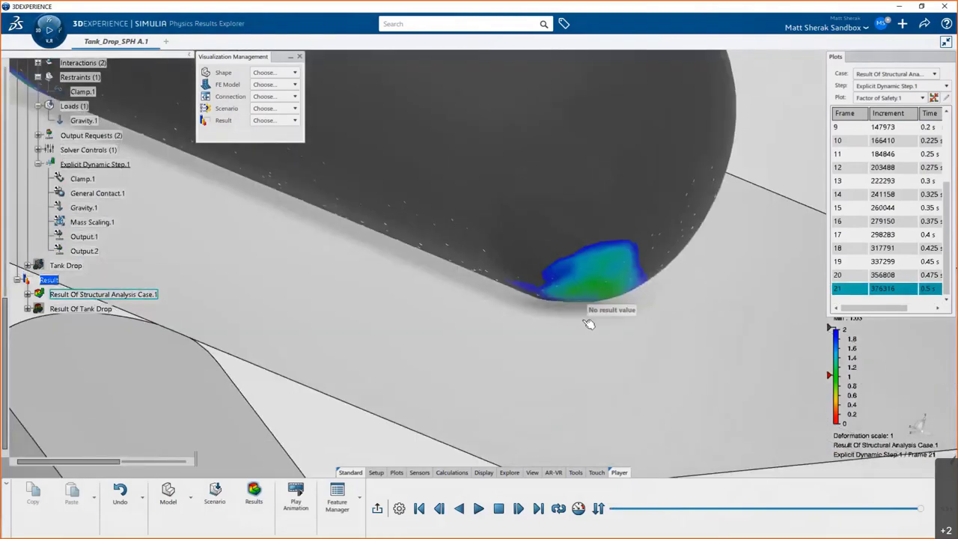
{"action": "middle_click_drag", "start_coordinate": [588, 320], "coordinate": [550, 283]}
Show the minimum and maximum factor of safety markers on the tank.
{"action": "right_click", "coordinate": [550, 283]}
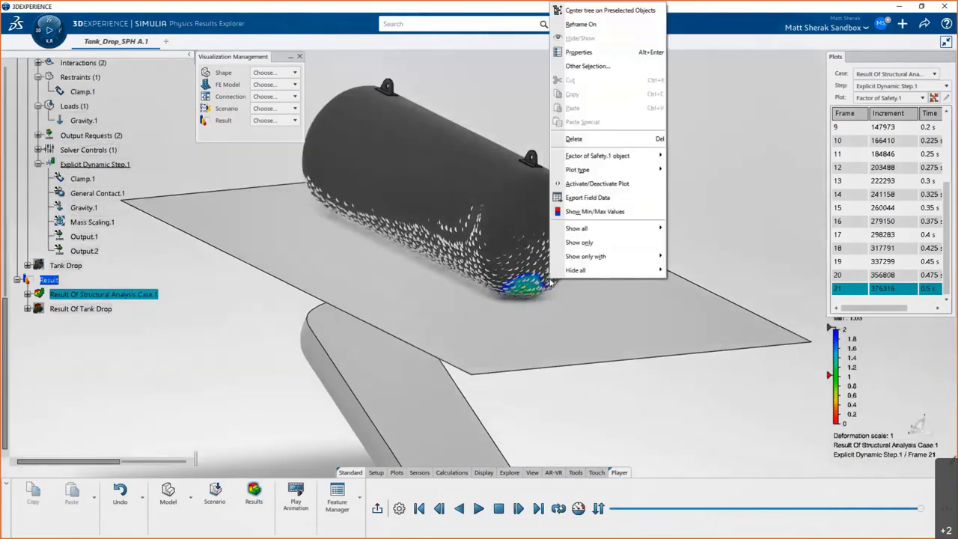
{"action": "left_click", "coordinate": [594, 211]}
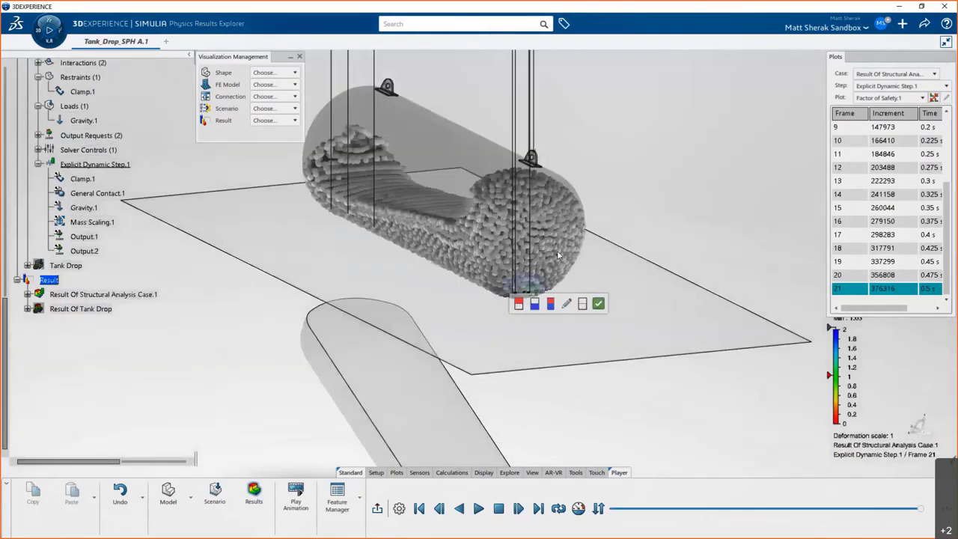
{"action": "scroll", "coordinate": [524, 196], "scroll_direction": "down", "scroll_amount": 3}
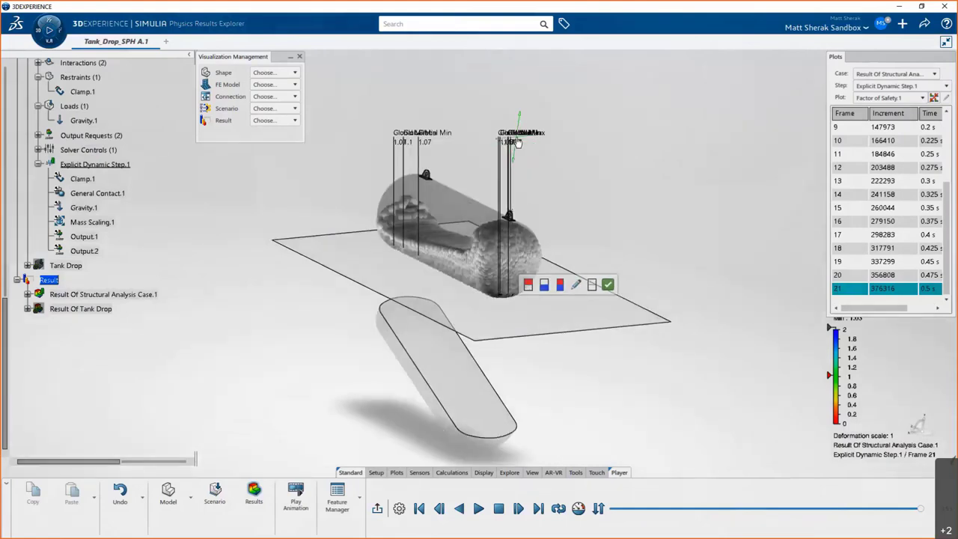
{"action": "scroll", "coordinate": [527, 144], "scroll_direction": "up", "scroll_amount": 2}
{"action": "mouse_move", "coordinate": [527, 144]}
{"action": "middle_mouse_down"}
{"action": "mouse_move", "coordinate": [558, 156]}
{"action": "mouse_move", "coordinate": [520, 148]}
{"action": "middle_mouse_up"}
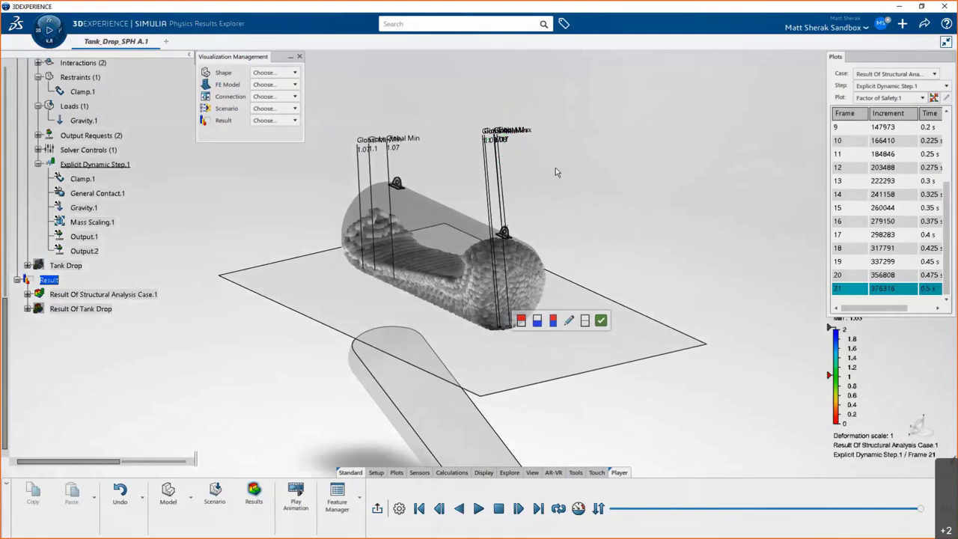
Replay the tank drop animation, then rewind it to frame 1.
{"action": "left_click", "coordinate": [553, 320]}
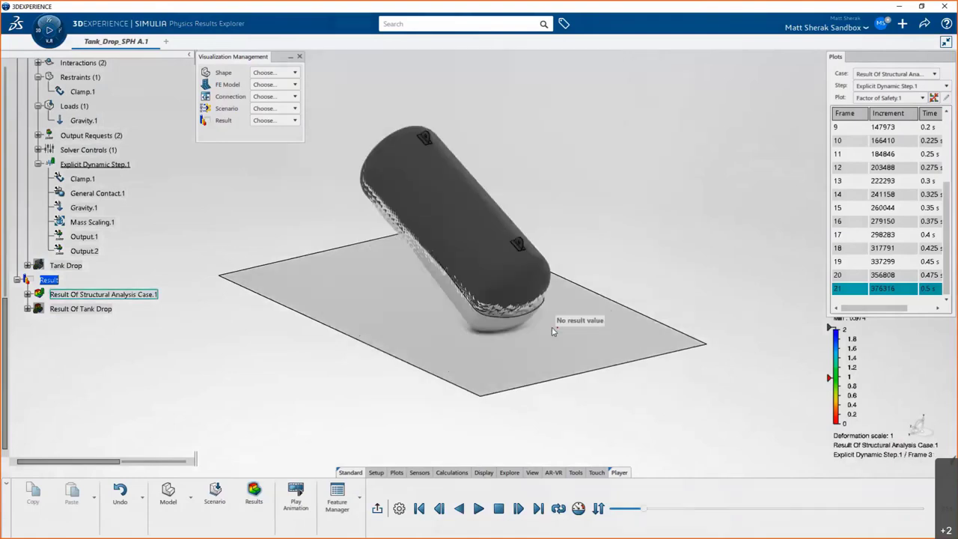
{"action": "scroll", "coordinate": [539, 329], "scroll_direction": "up", "scroll_amount": 5}
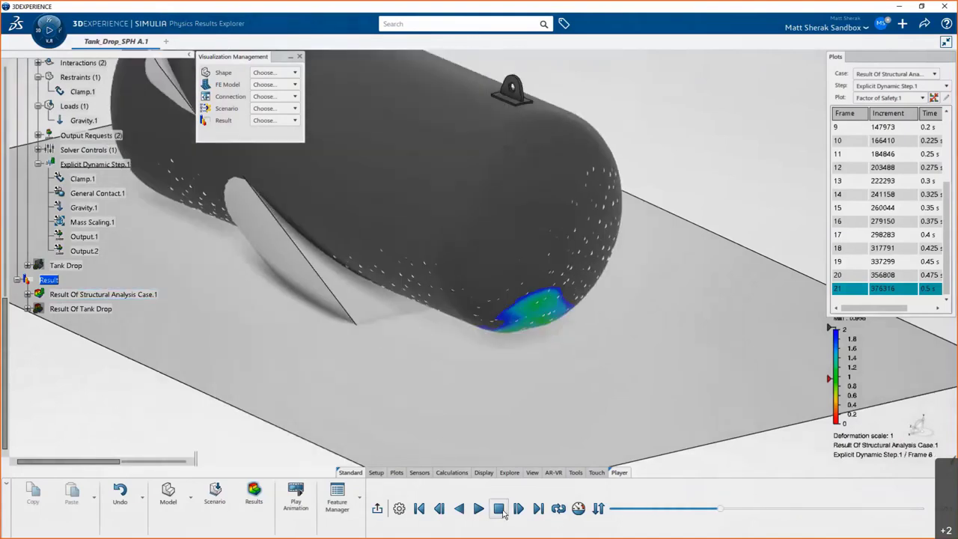
{"action": "left_click", "coordinate": [499, 509]}
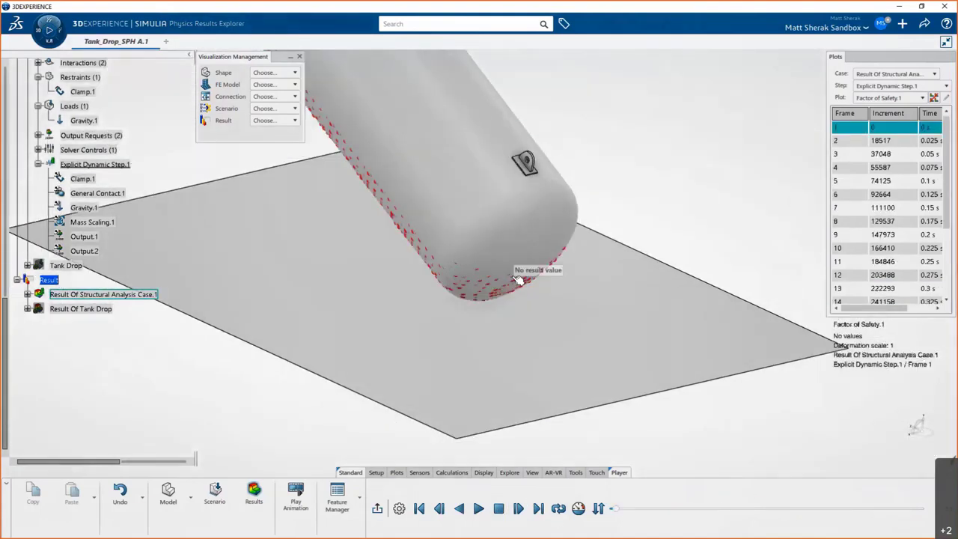
Switch the contour to Von Mises Stress.1, replay the drop while orbiting, and rewind to frame 1.
{"action": "left_click", "coordinate": [874, 98]}
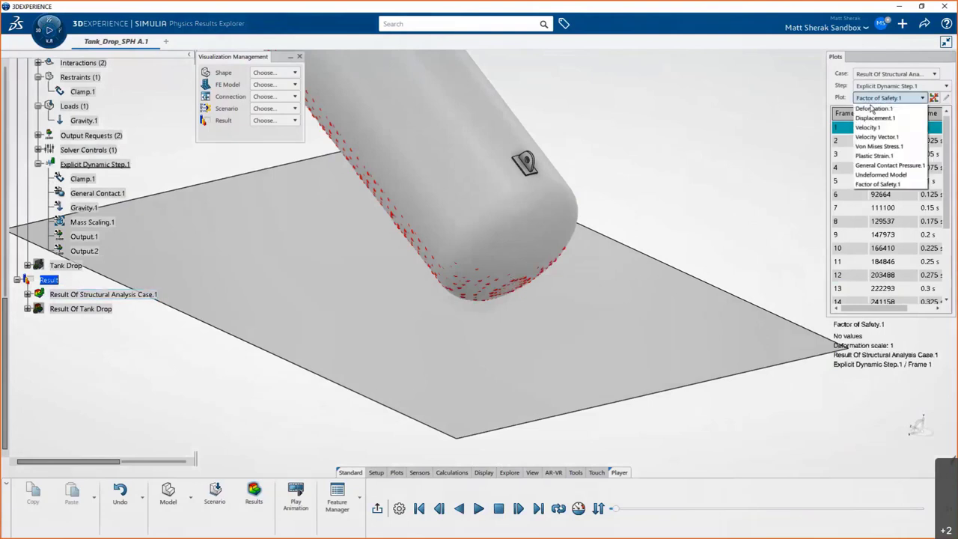
{"action": "left_click", "coordinate": [879, 146]}
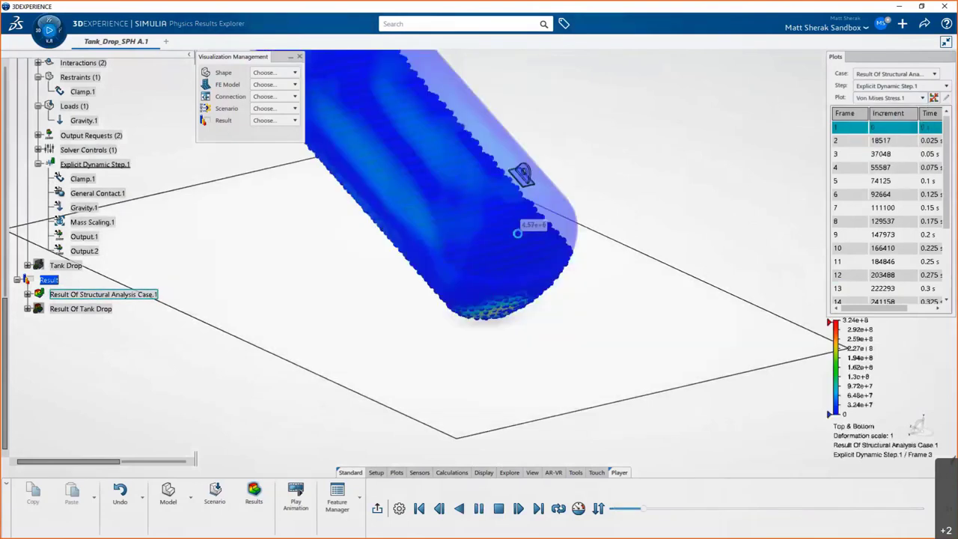
{"action": "middle_click_drag", "start_coordinate": [517, 233], "coordinate": [633, 366]}
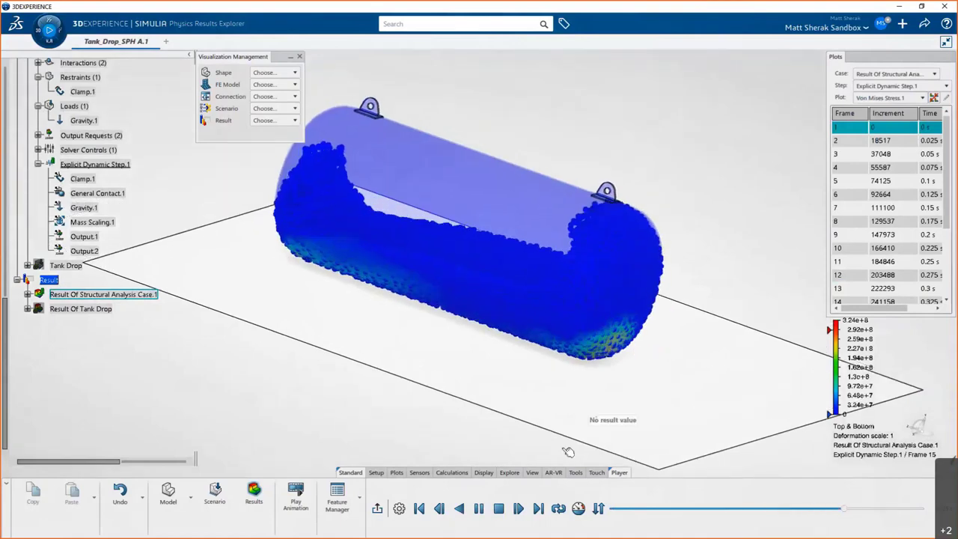
{"action": "left_click", "coordinate": [499, 508]}
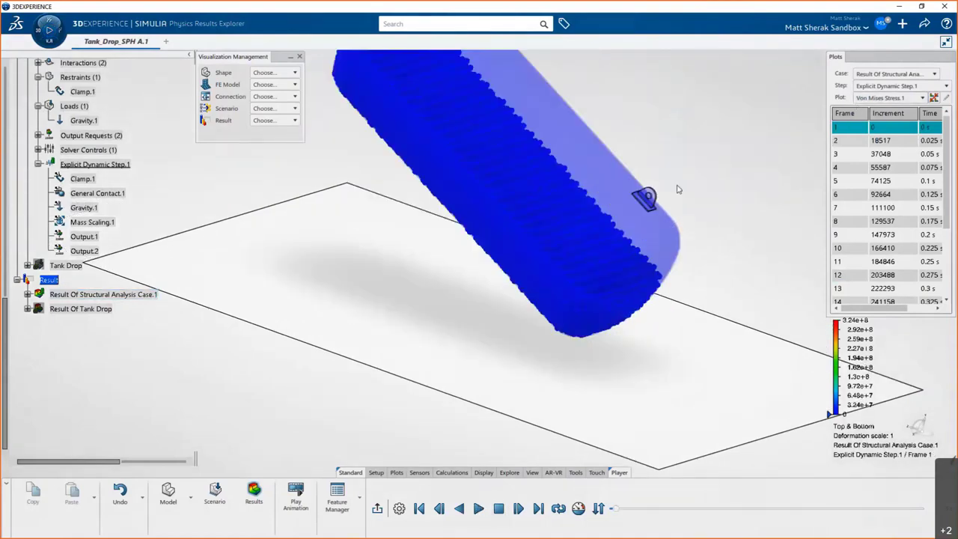
{"action": "middle_click_drag", "start_coordinate": [677, 189], "coordinate": [721, 149]}
{"action": "left_click", "coordinate": [924, 25]}
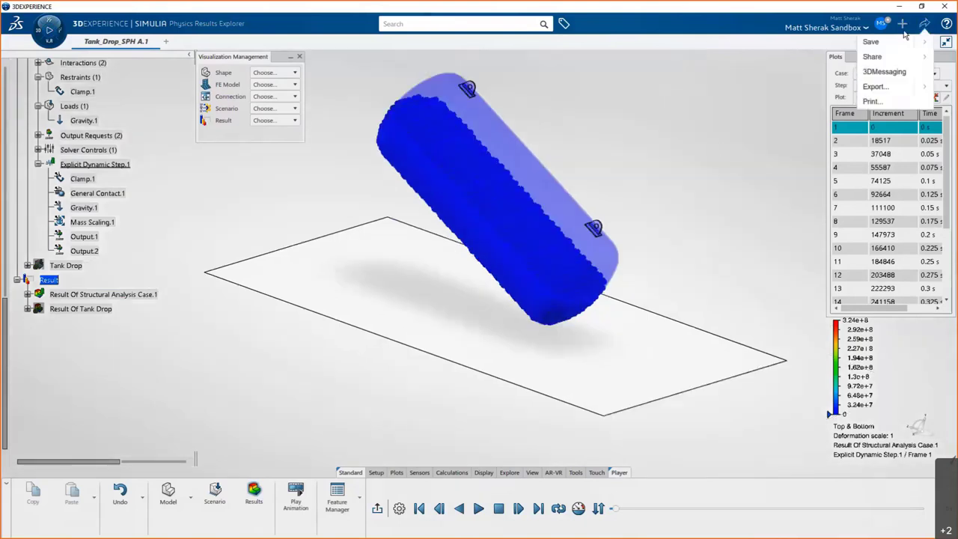
Save the Tank_Drop_SPH simulation with its results to the platform from the Share menu.
{"action": "left_click", "coordinate": [870, 42]}
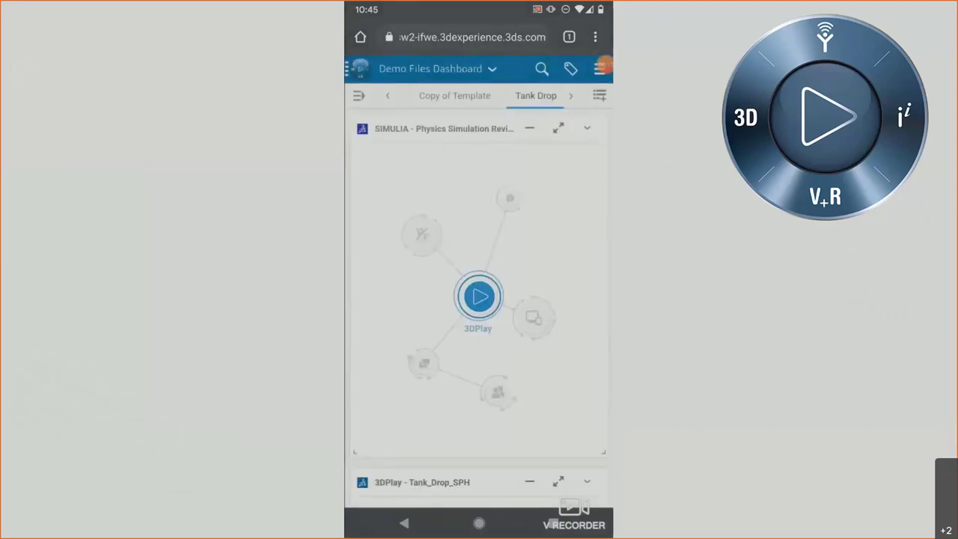
Maximize the Tank Drop review widget and play the Displacement.1 animation.
{"action": "left_click", "coordinate": [559, 128]}
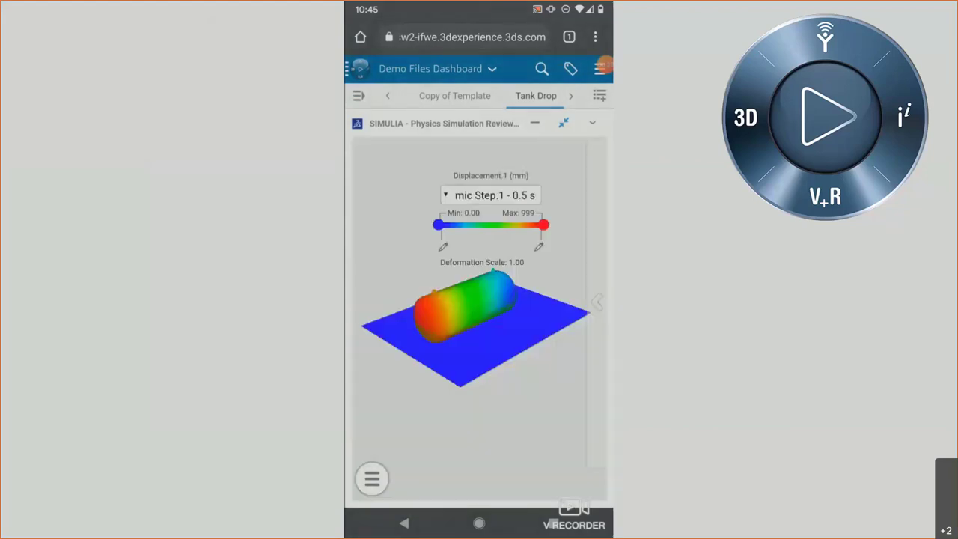
{"action": "left_click", "coordinate": [372, 478]}
{"action": "left_click", "coordinate": [419, 483]}
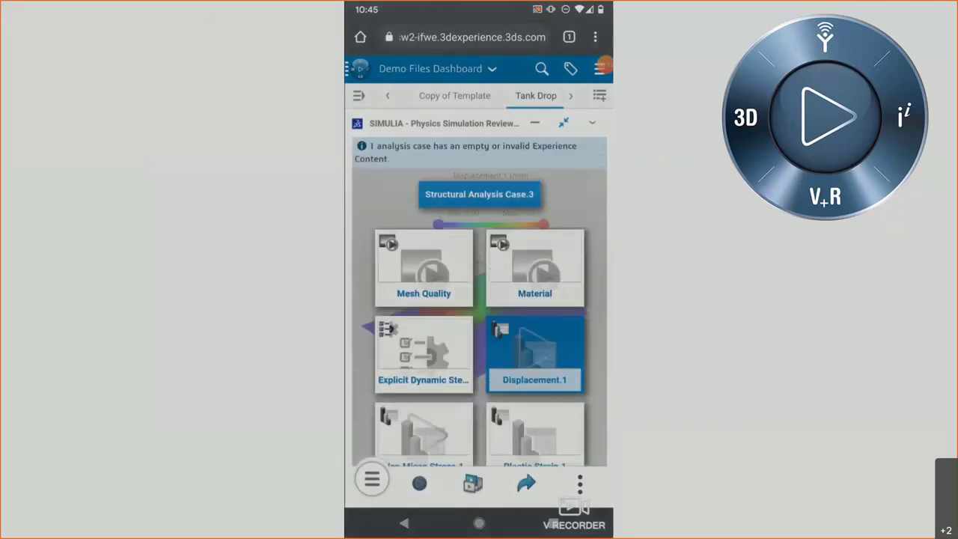
Play and pause the Von Mises Stress.1 animation, then switch to Plastic Strain.1 results.
{"action": "scroll", "coordinate": [479, 315], "scroll_direction": "down", "scroll_amount": 2}
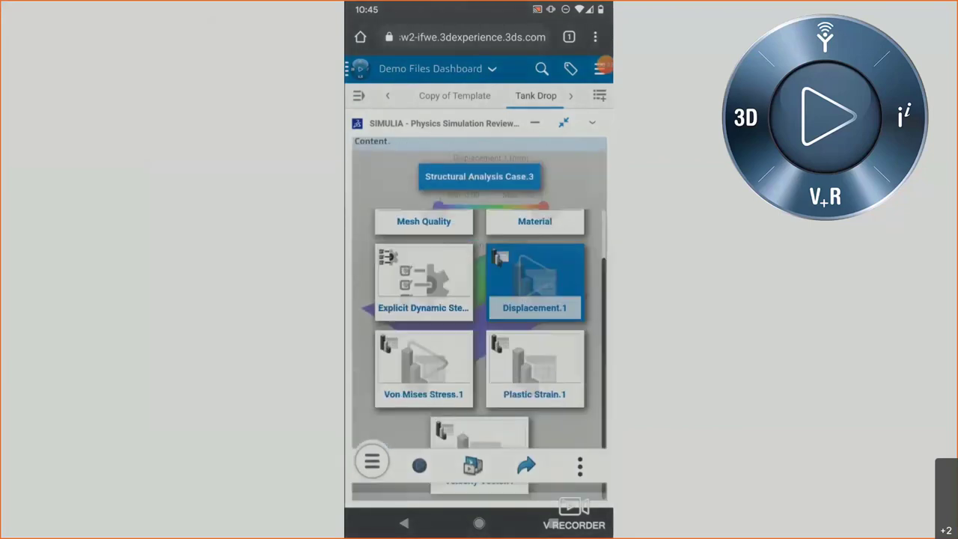
{"action": "left_click", "coordinate": [424, 367]}
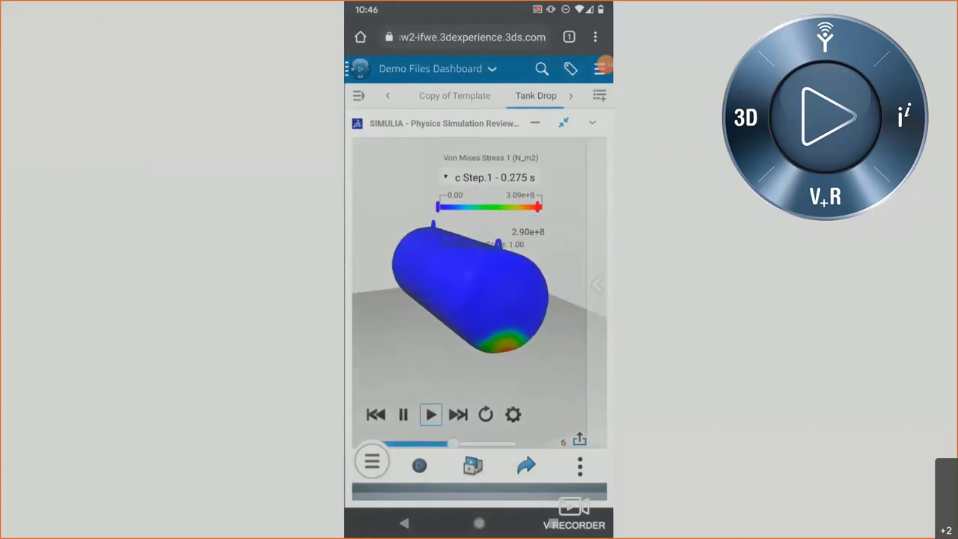
{"action": "left_click", "coordinate": [431, 415]}
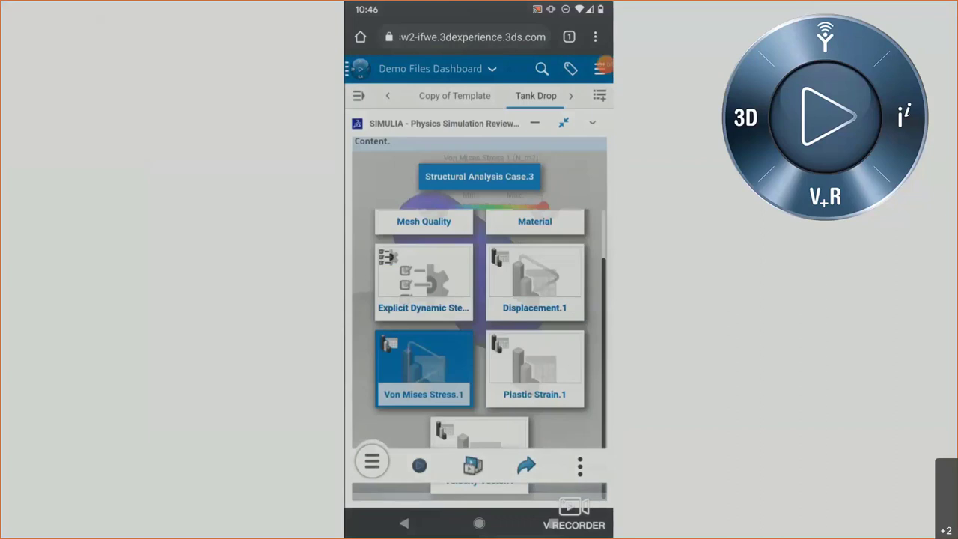
{"action": "left_click", "coordinate": [534, 368]}
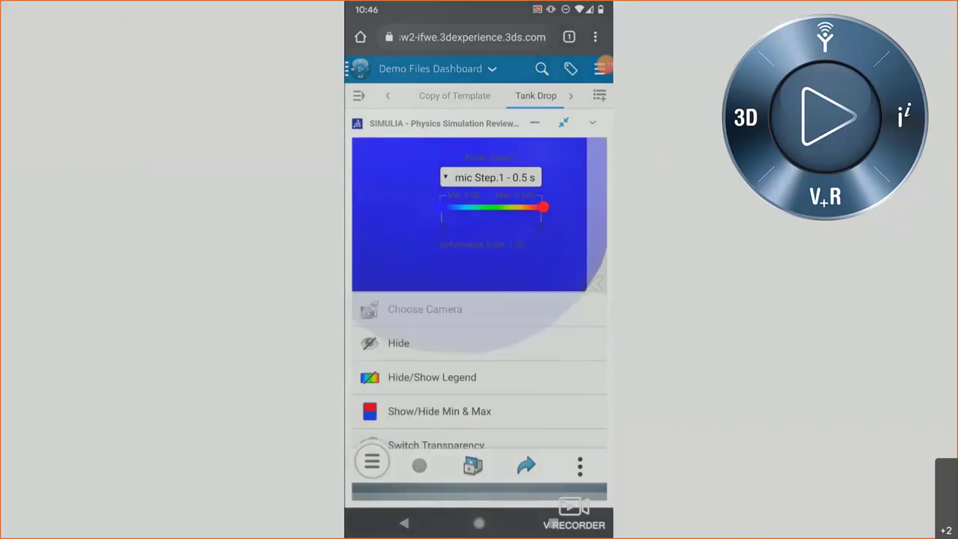
Use Fit All In to show the whole tank with Plastic Strain.1 (0.00–0.124).
{"action": "scroll", "coordinate": [479, 374], "scroll_direction": "down", "scroll_amount": 4}
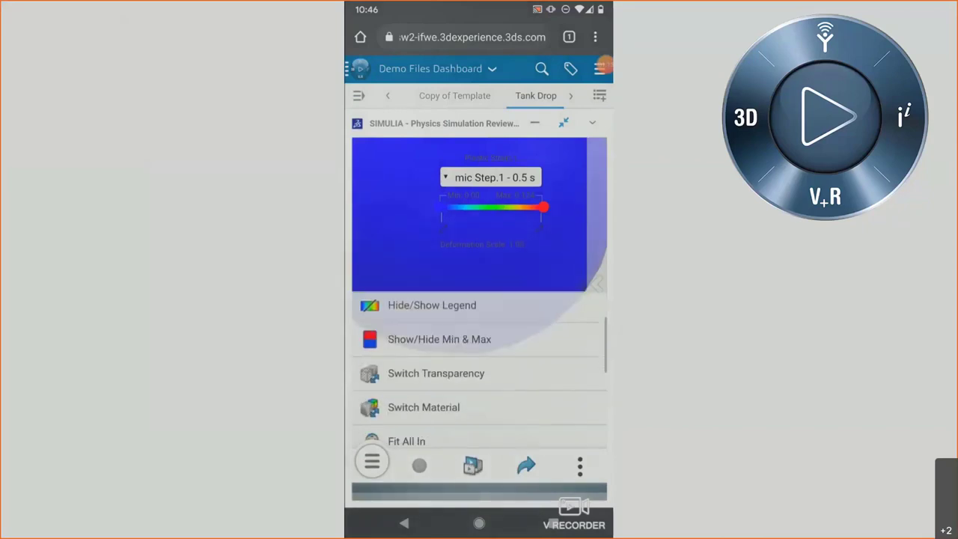
{"action": "scroll", "coordinate": [479, 374], "scroll_direction": "down", "scroll_amount": 4}
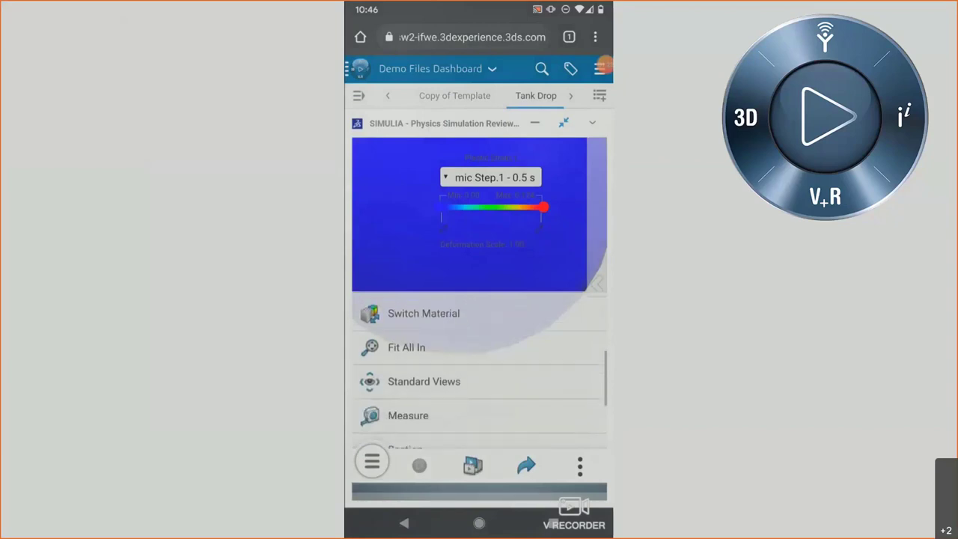
{"action": "scroll", "coordinate": [479, 367], "scroll_direction": "down", "scroll_amount": 2}
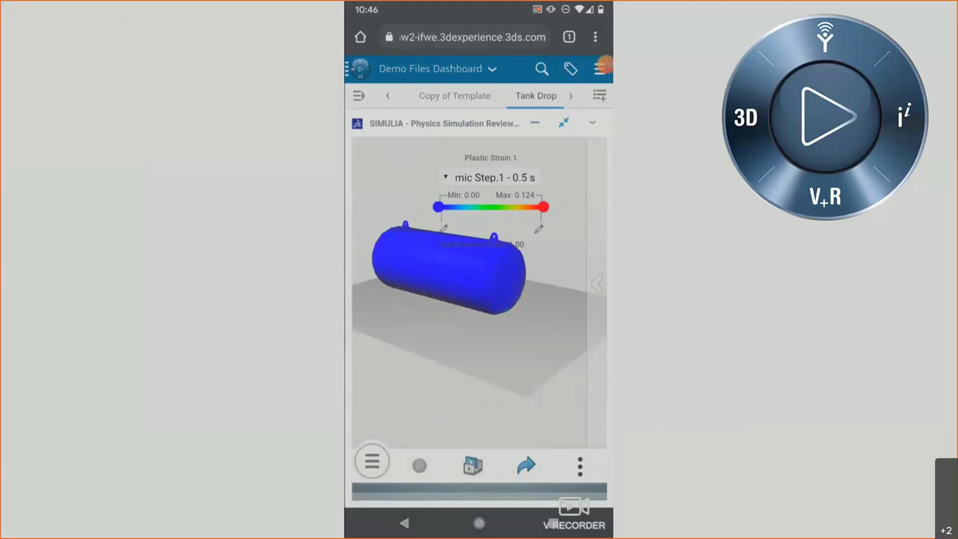
{"action": "left_click", "coordinate": [601, 66]}
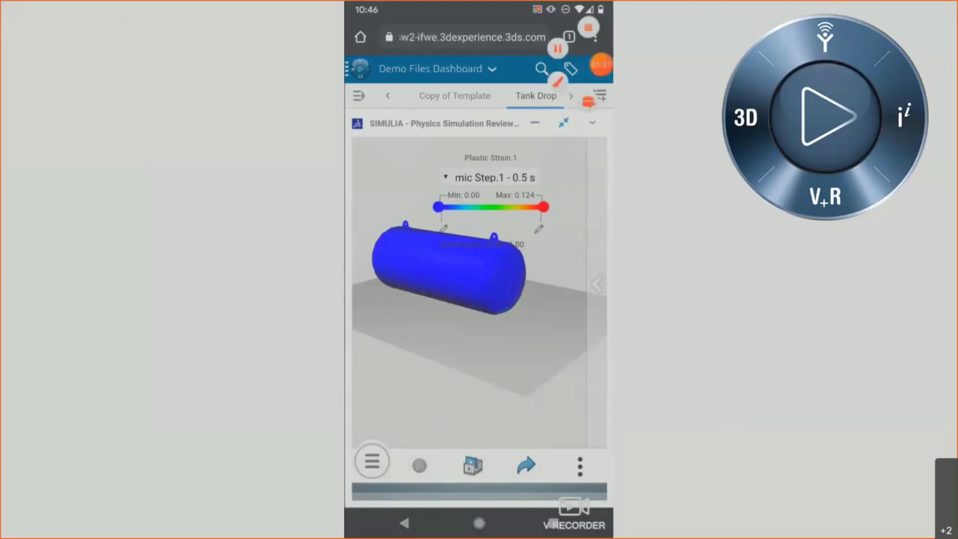